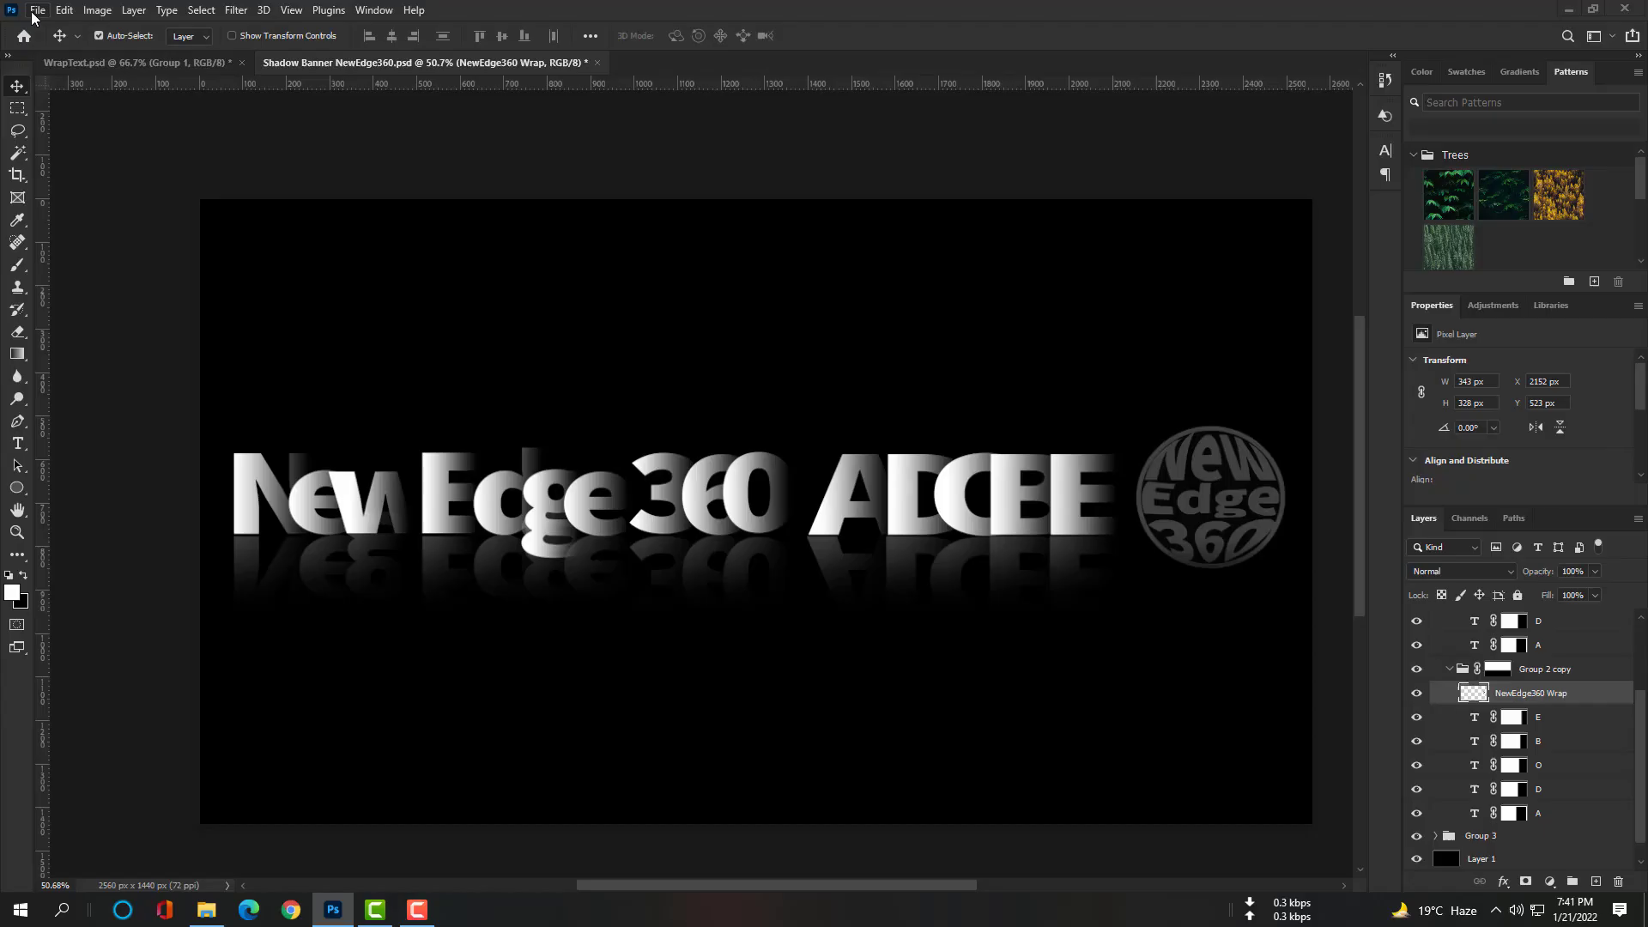
Step: Switch from the YouTube channel to Photoshop and open its File menu
click(38, 10)
Step: Start a new 1920 x 1080 px document named 'Shadow Text Effects'
click(43, 30)
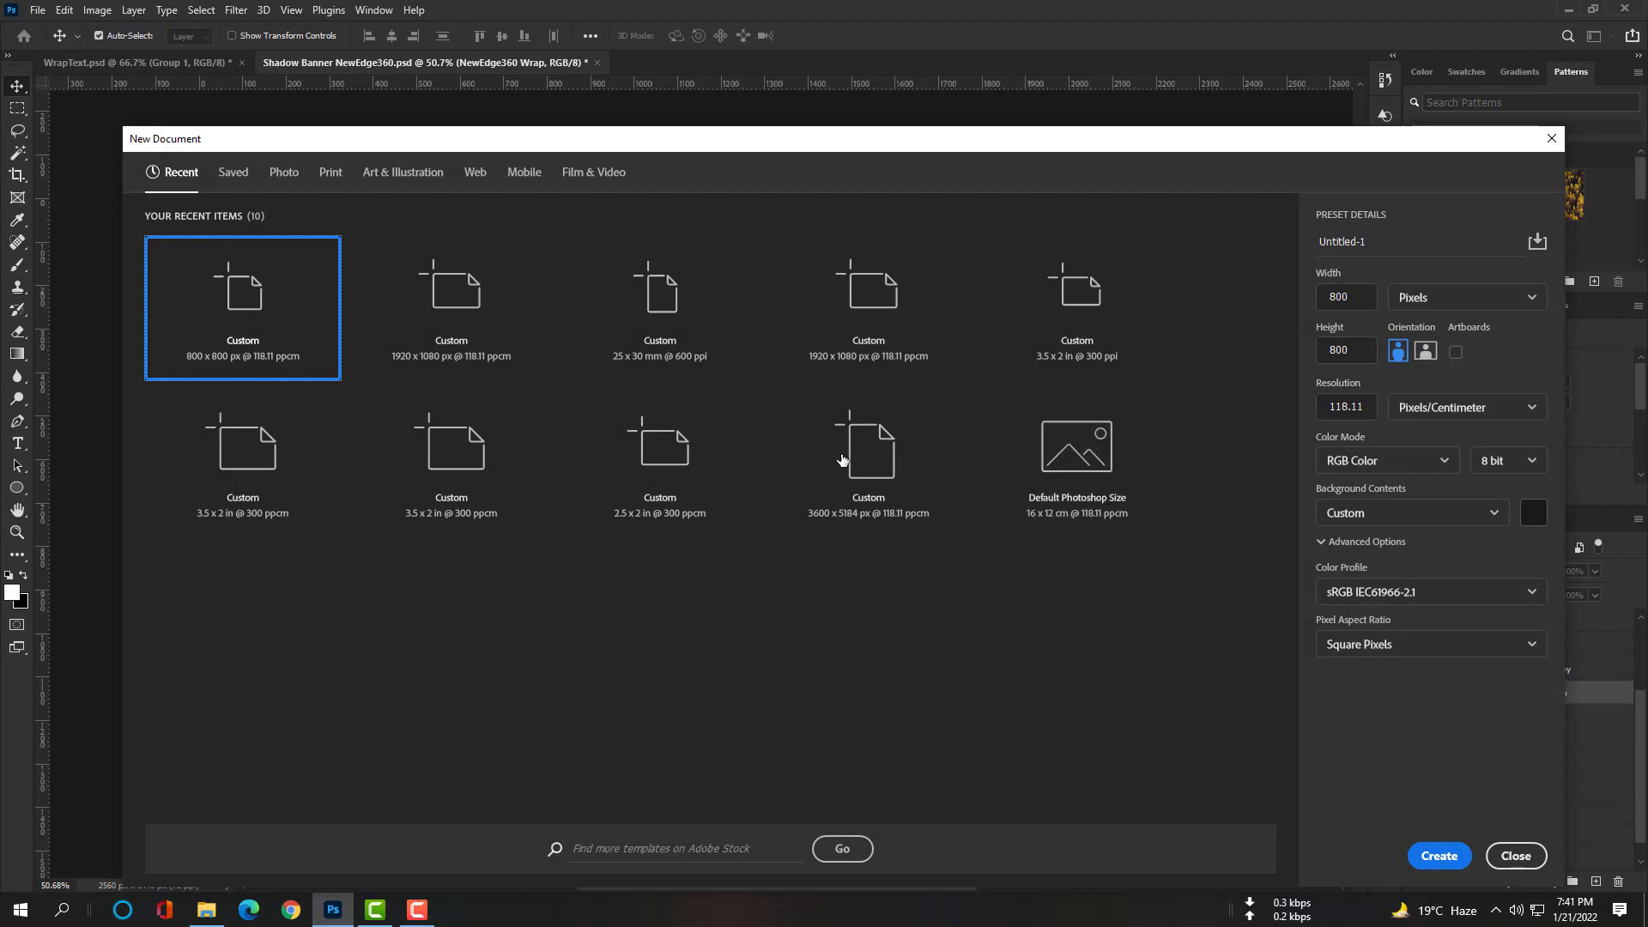
click(448, 350)
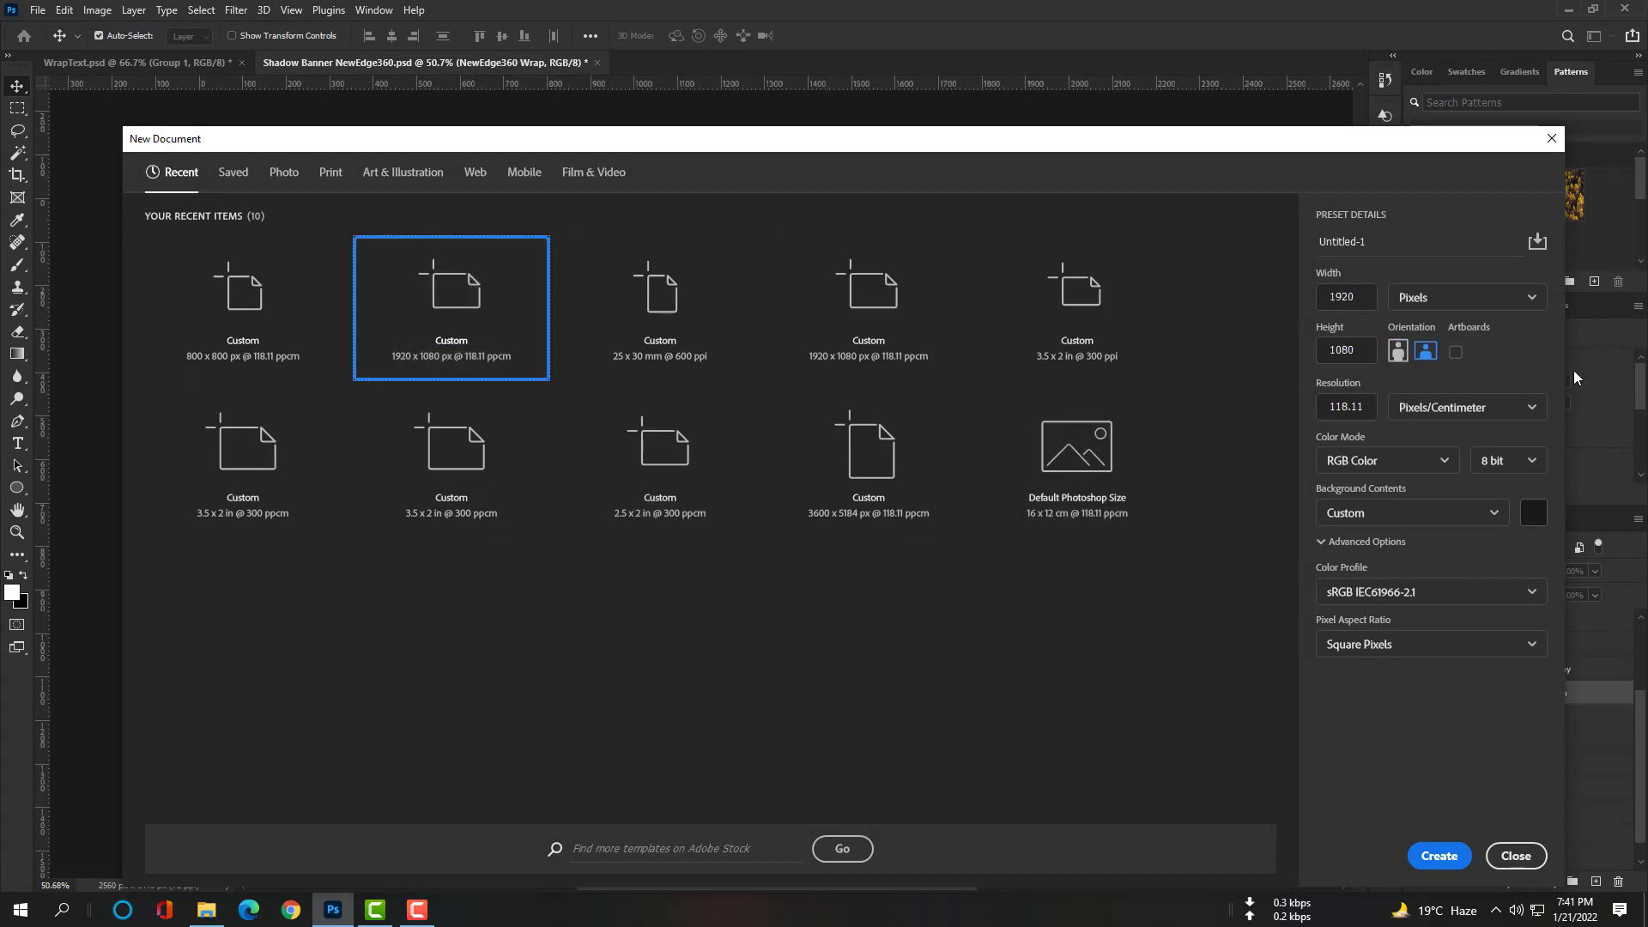
drag(1387, 248, 1310, 242)
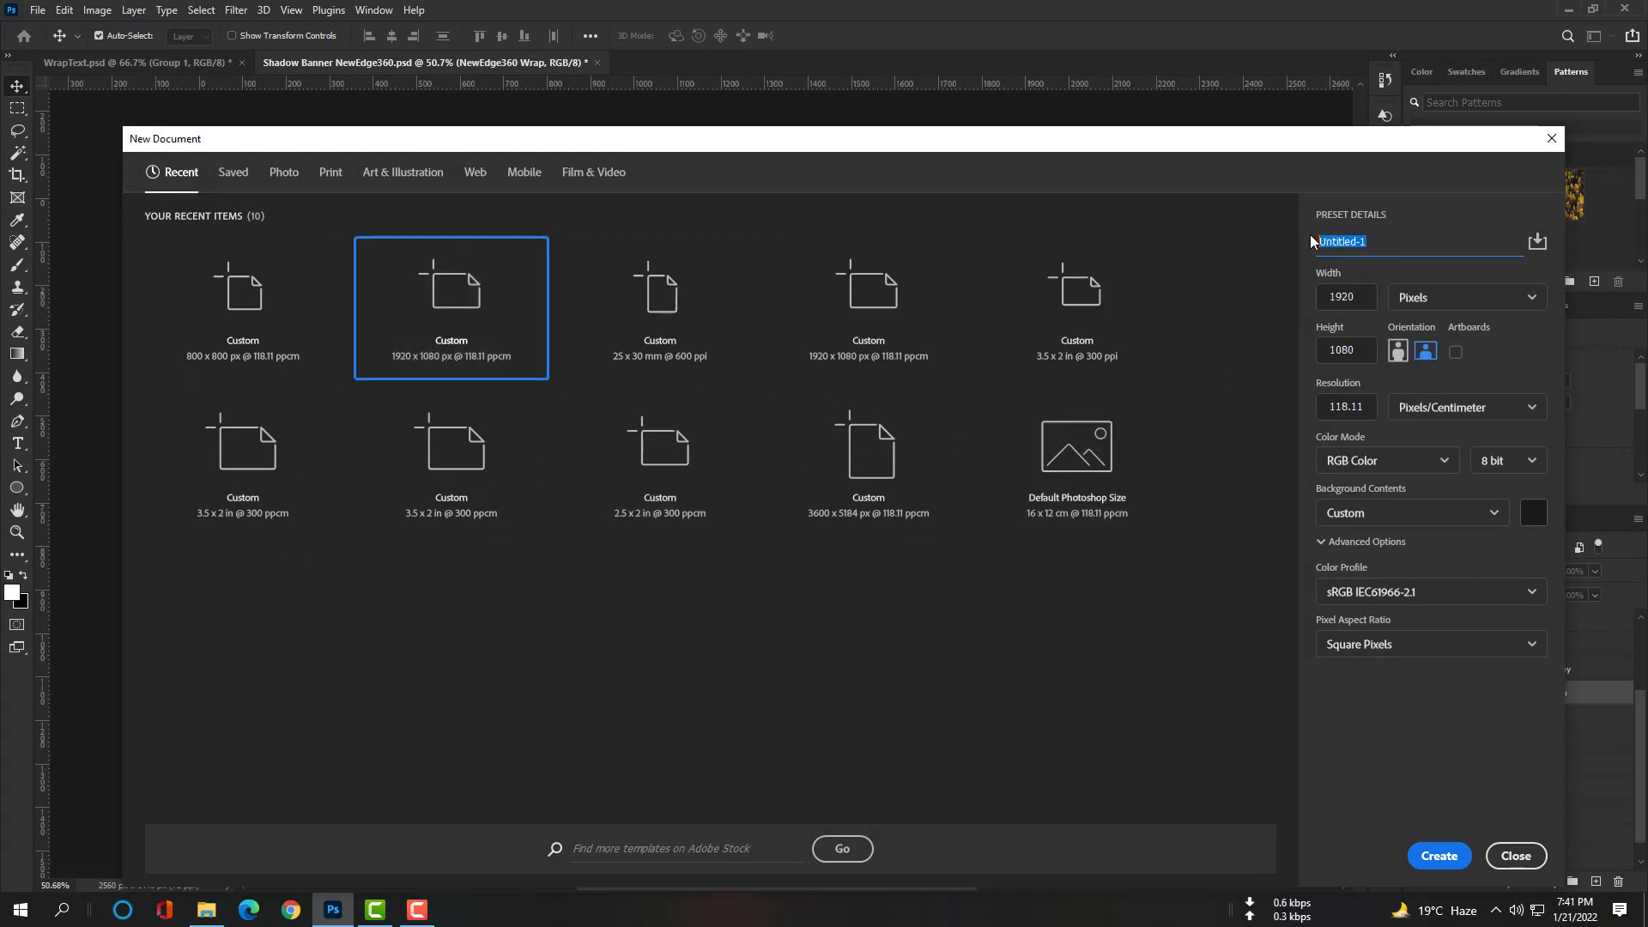
text(Shadow Text Effects)
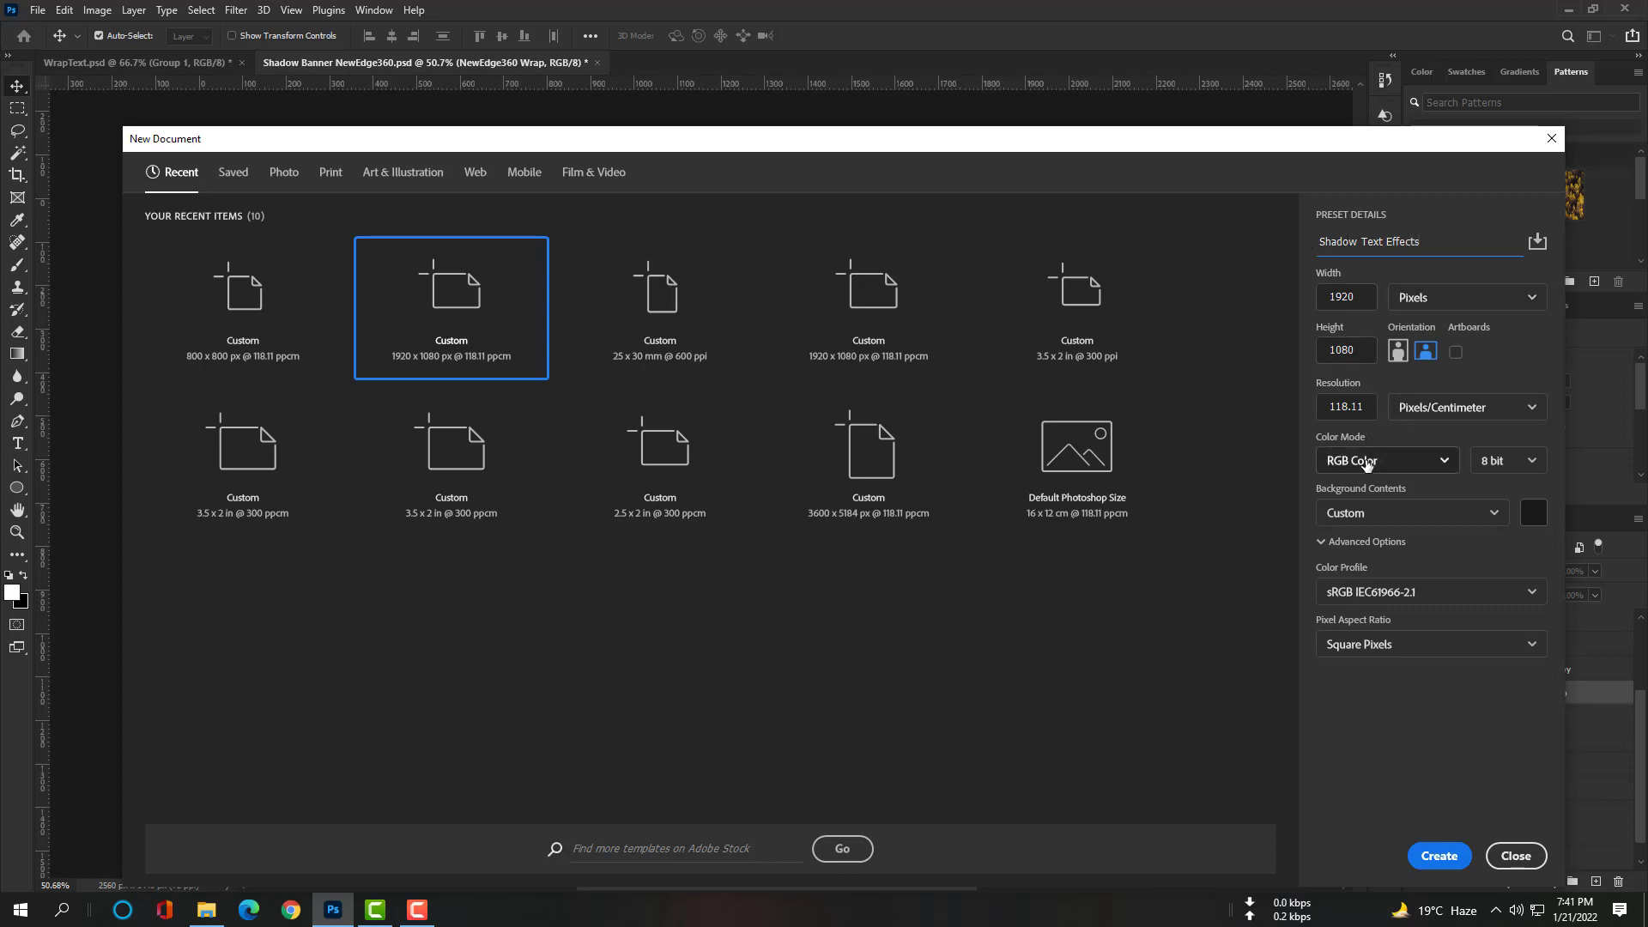
click(1263, 407)
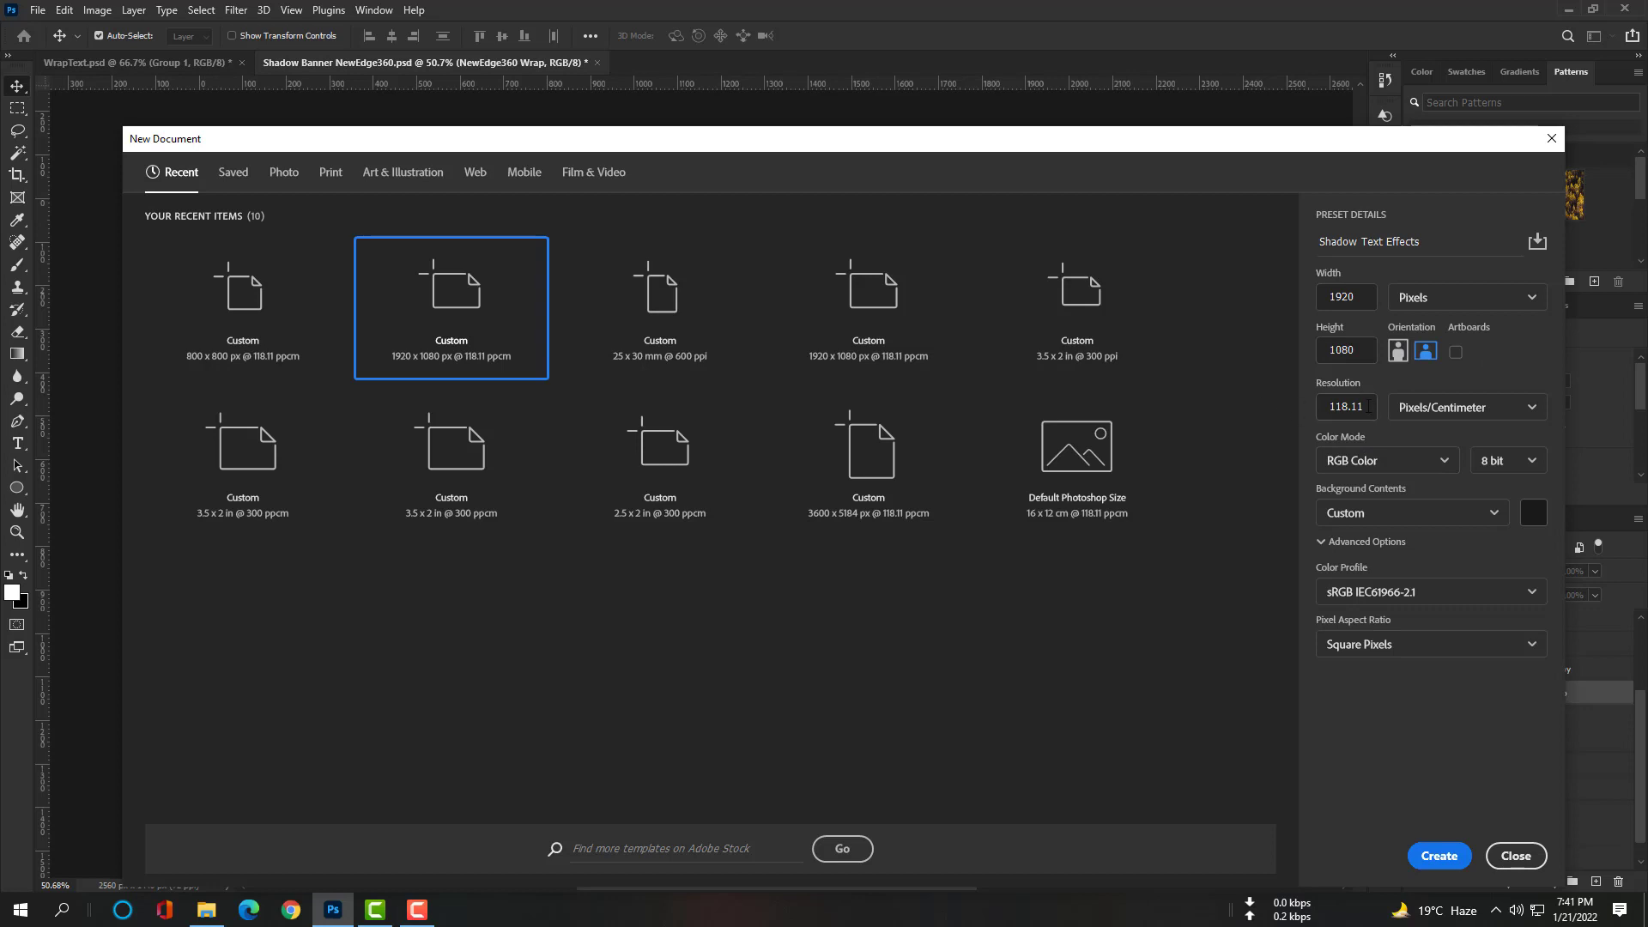
Step: Set the resolution to 300 and a black background, then create the document
click(1332, 407)
text(300)
click(1445, 755)
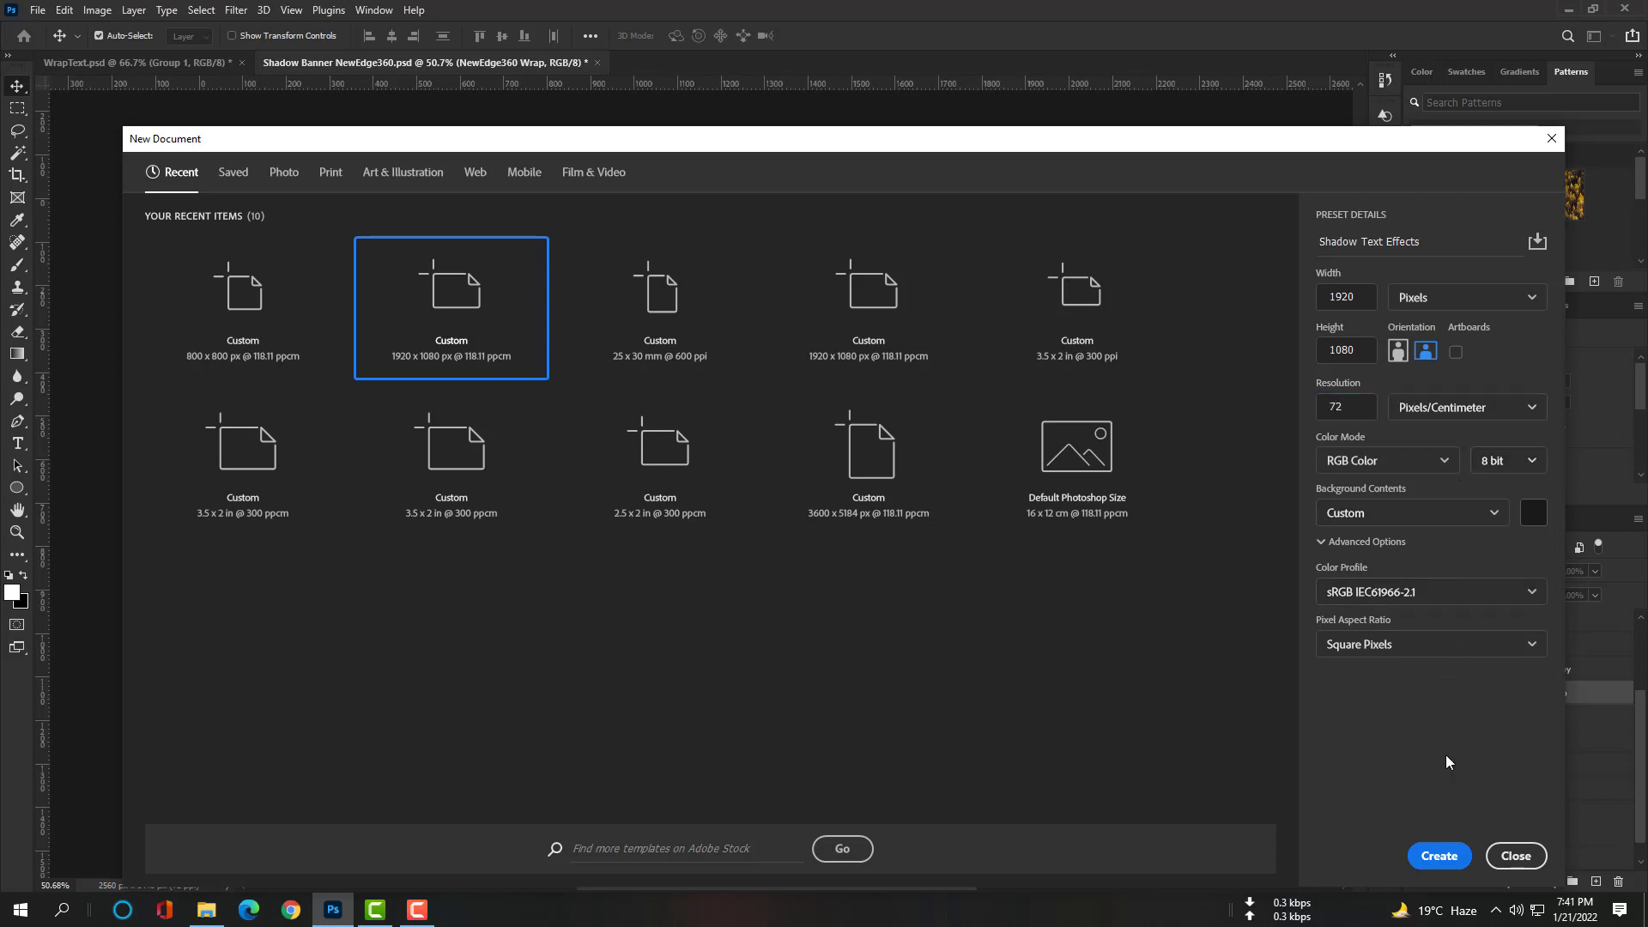
click(1535, 513)
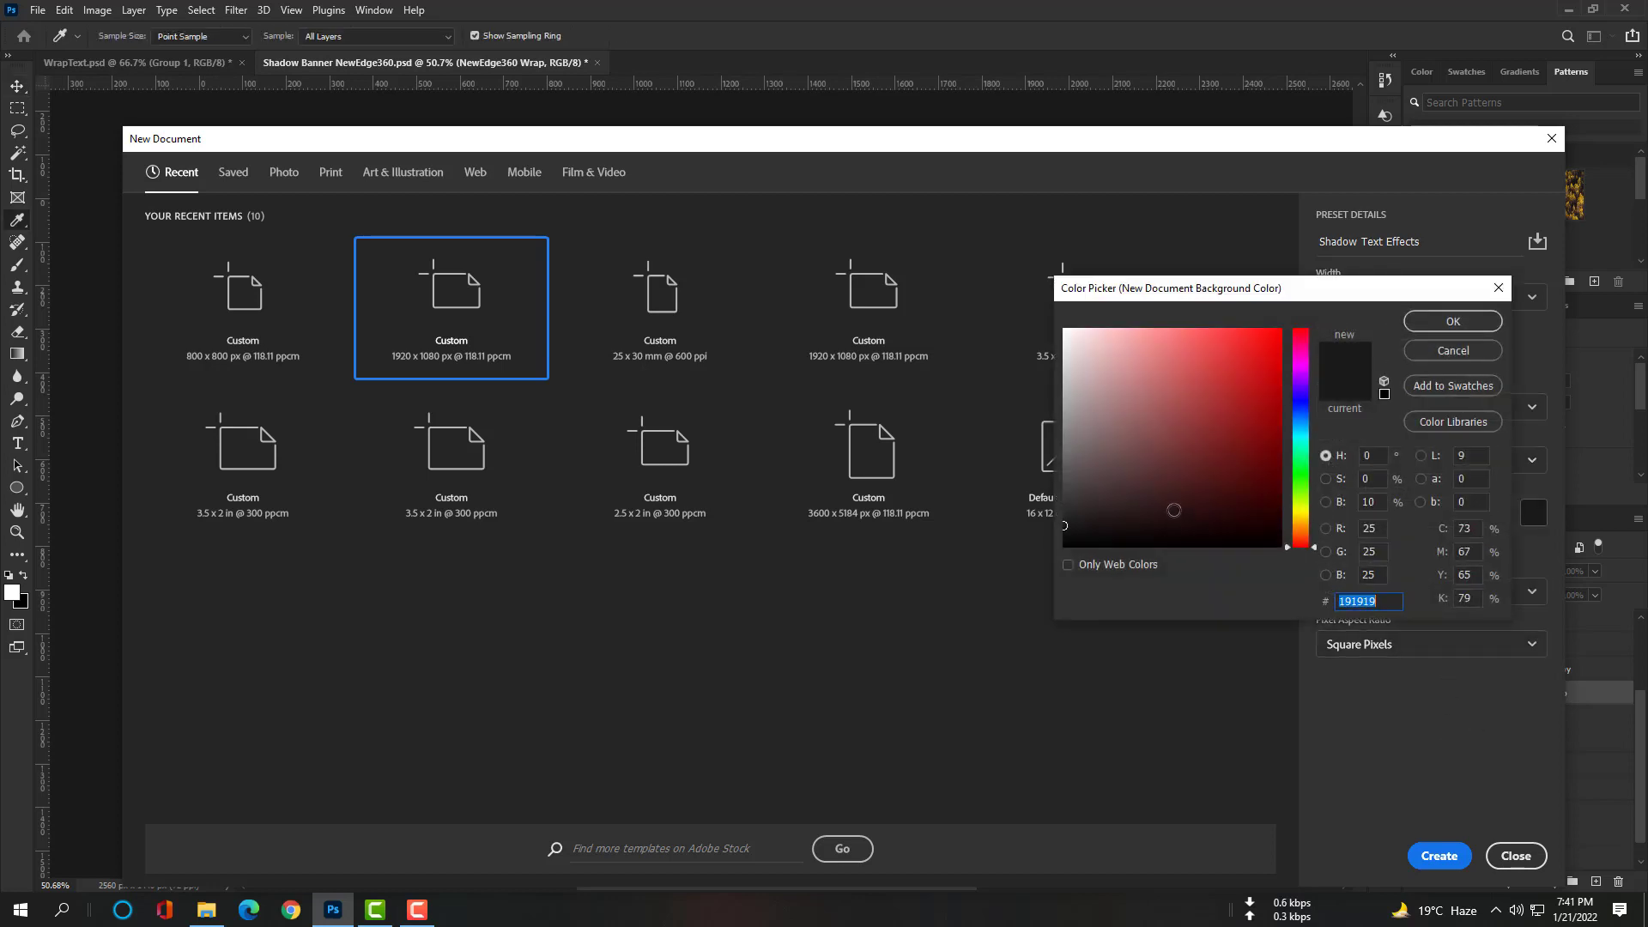
click(1453, 322)
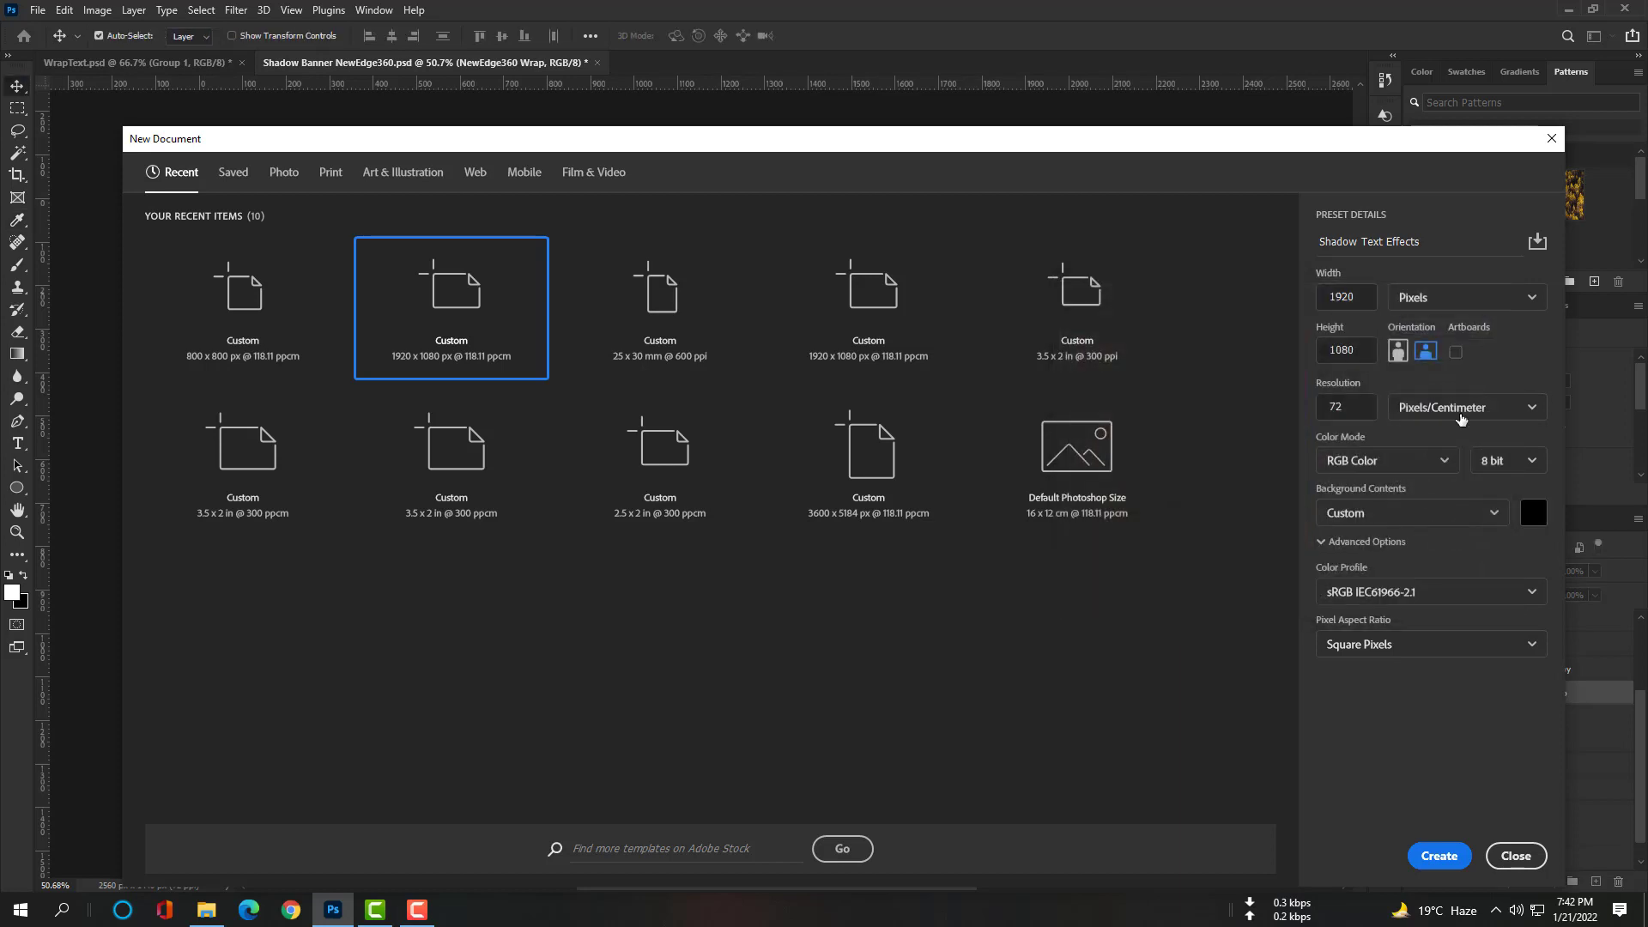
click(1433, 854)
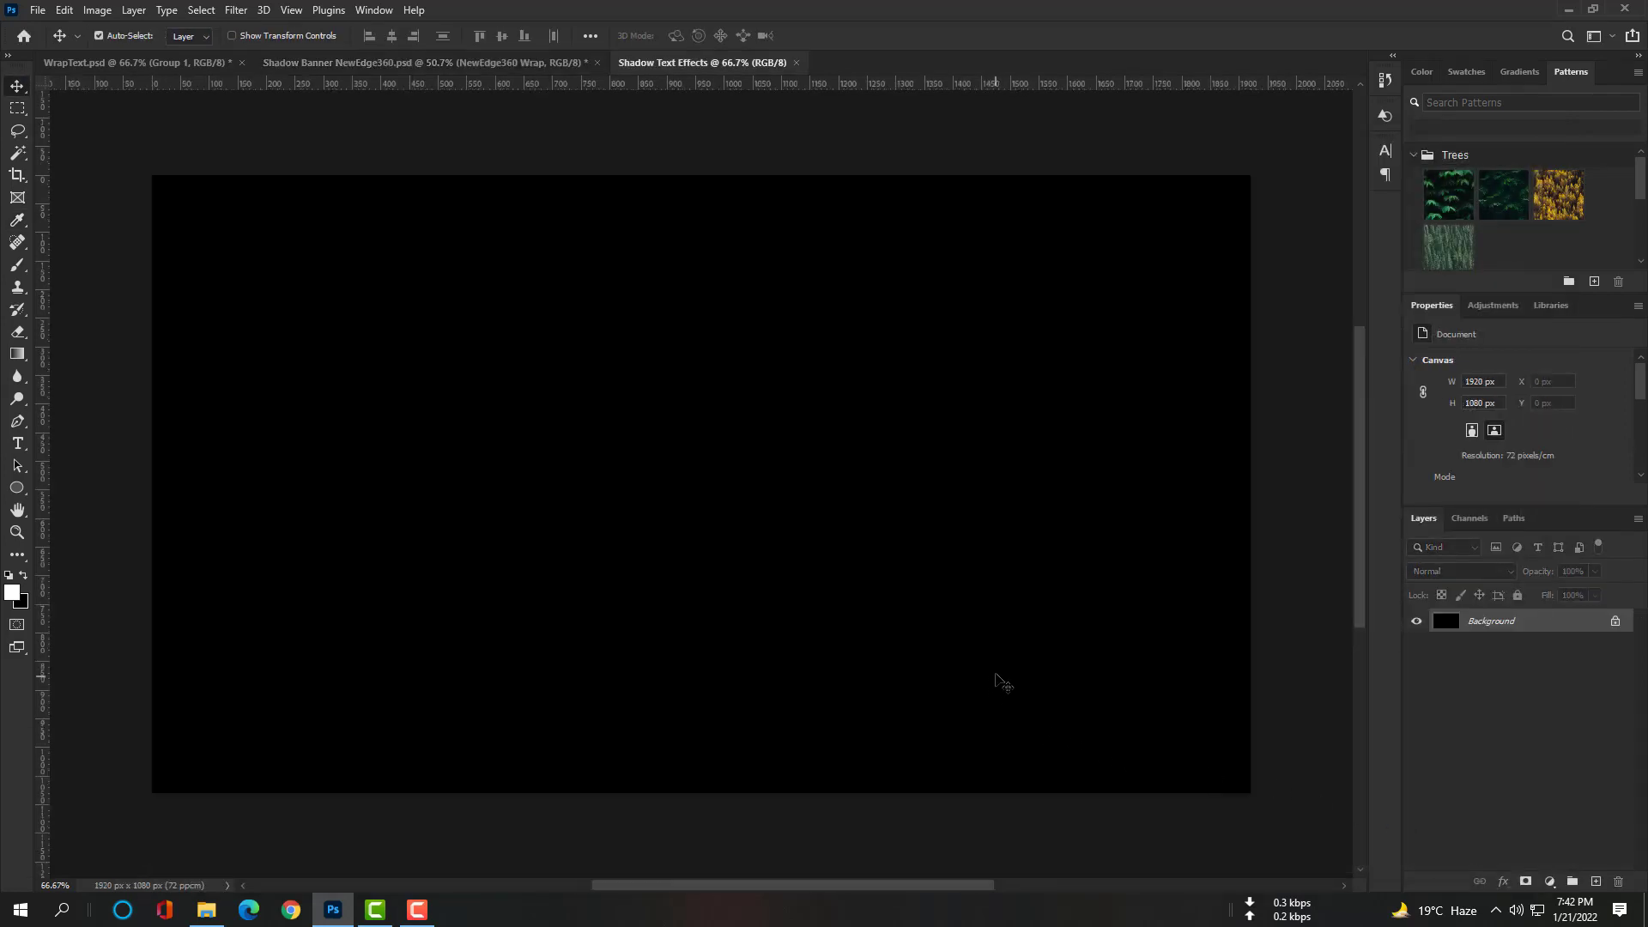
Step: Type a white 152 pt Source Sans Pro letter T and move it left on the canvas
click(19, 448)
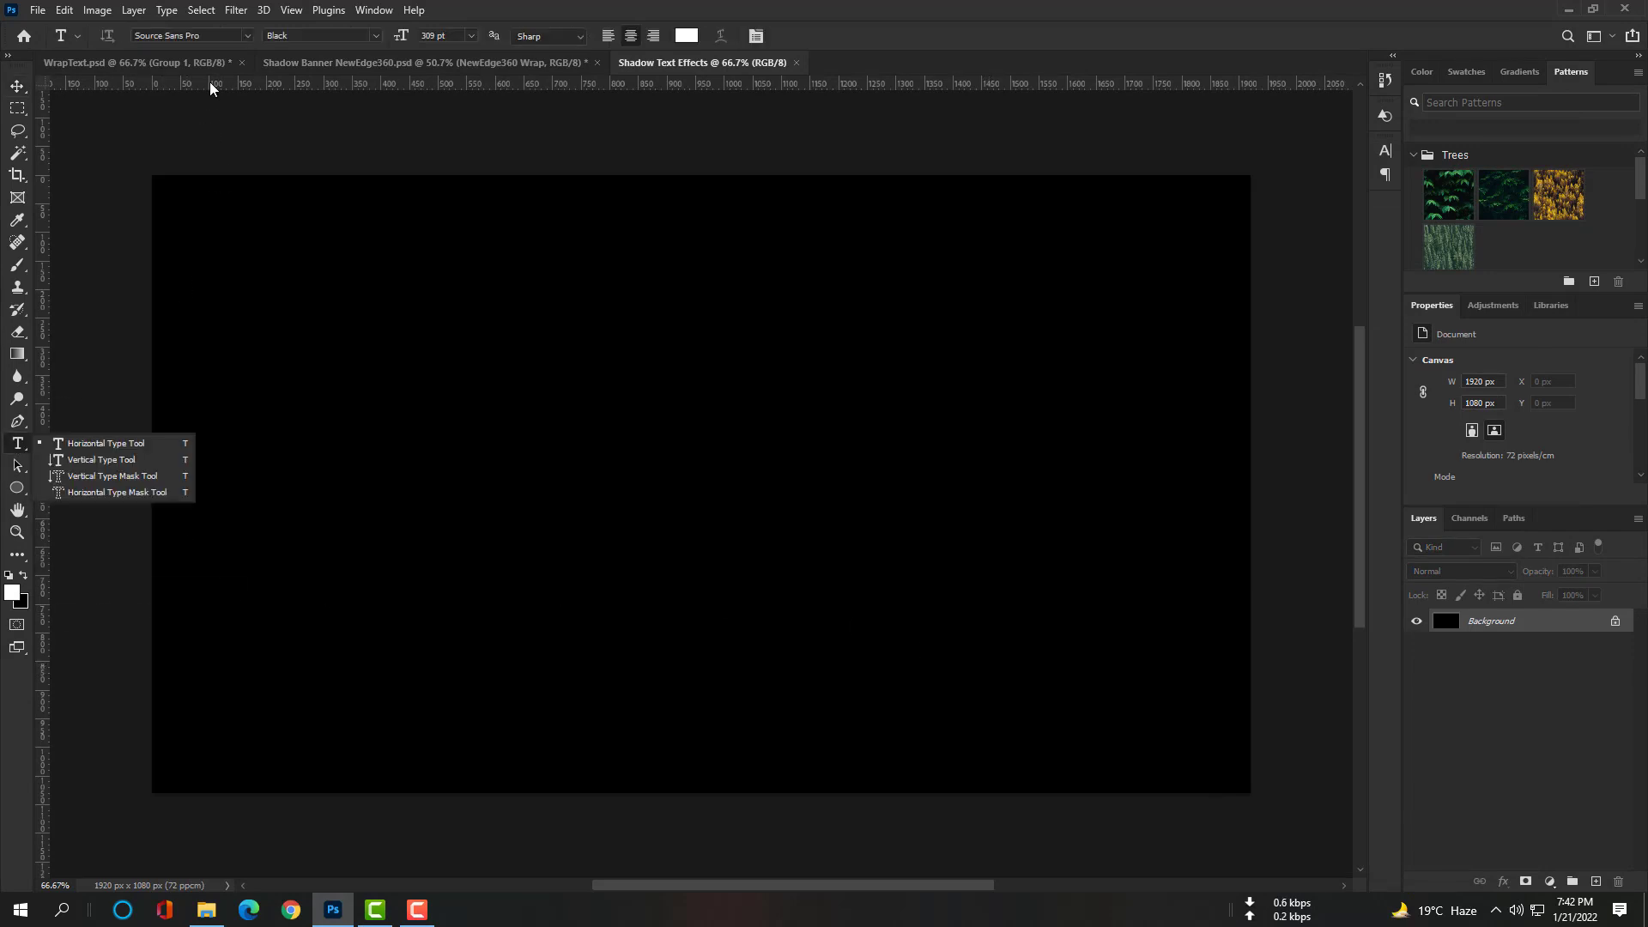
click(247, 38)
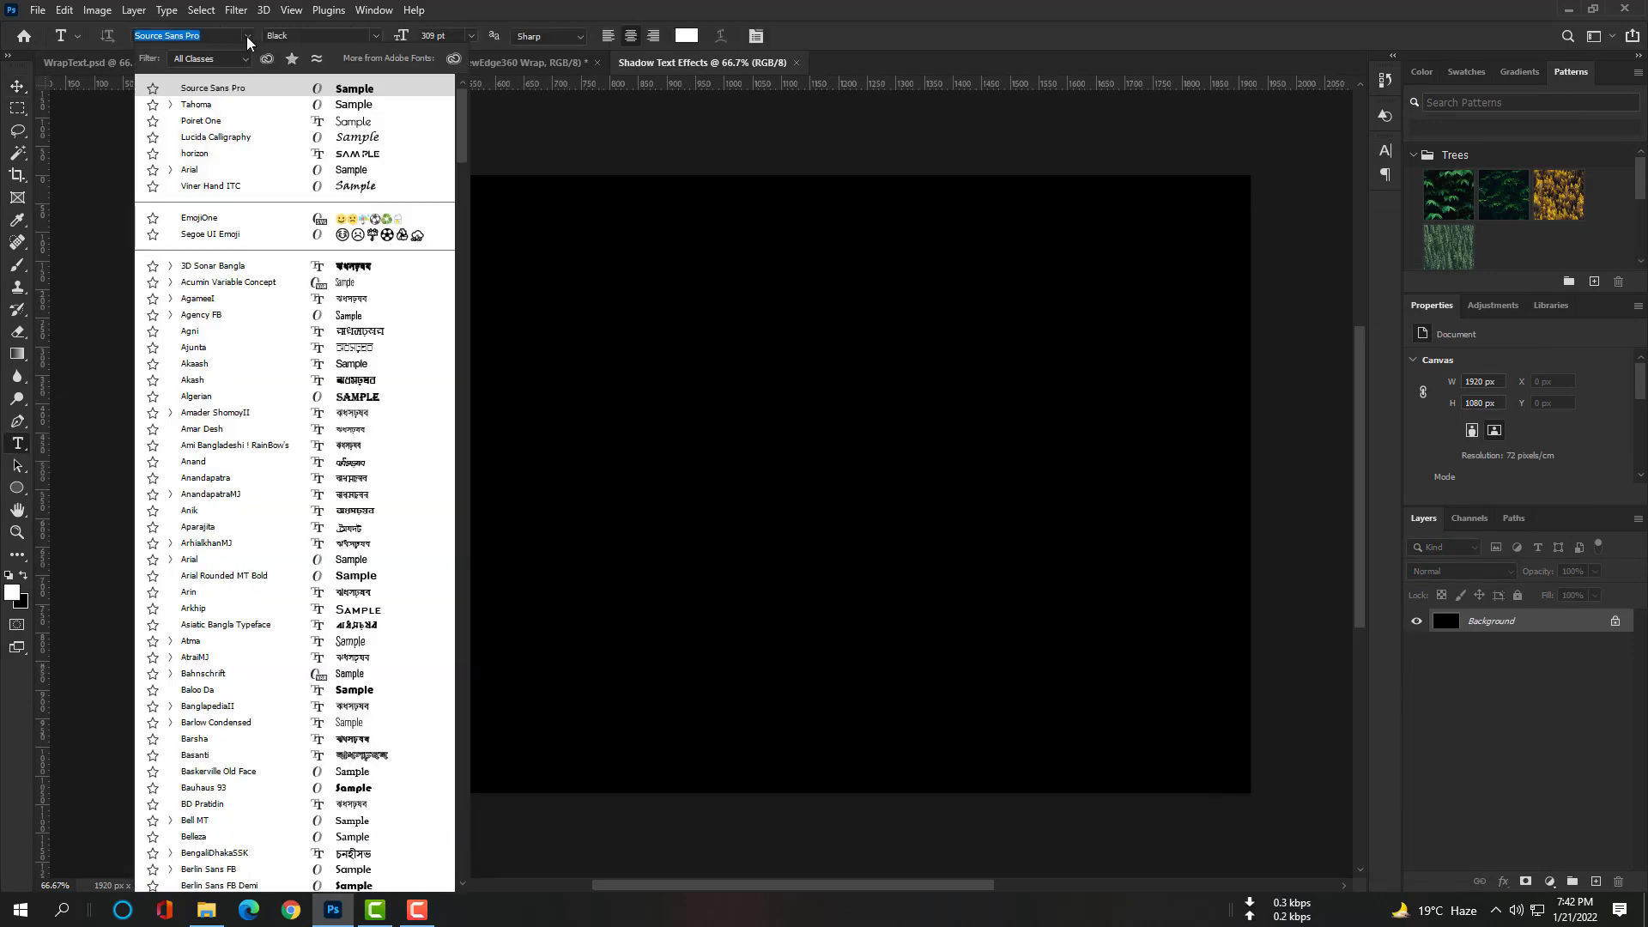
click(361, 92)
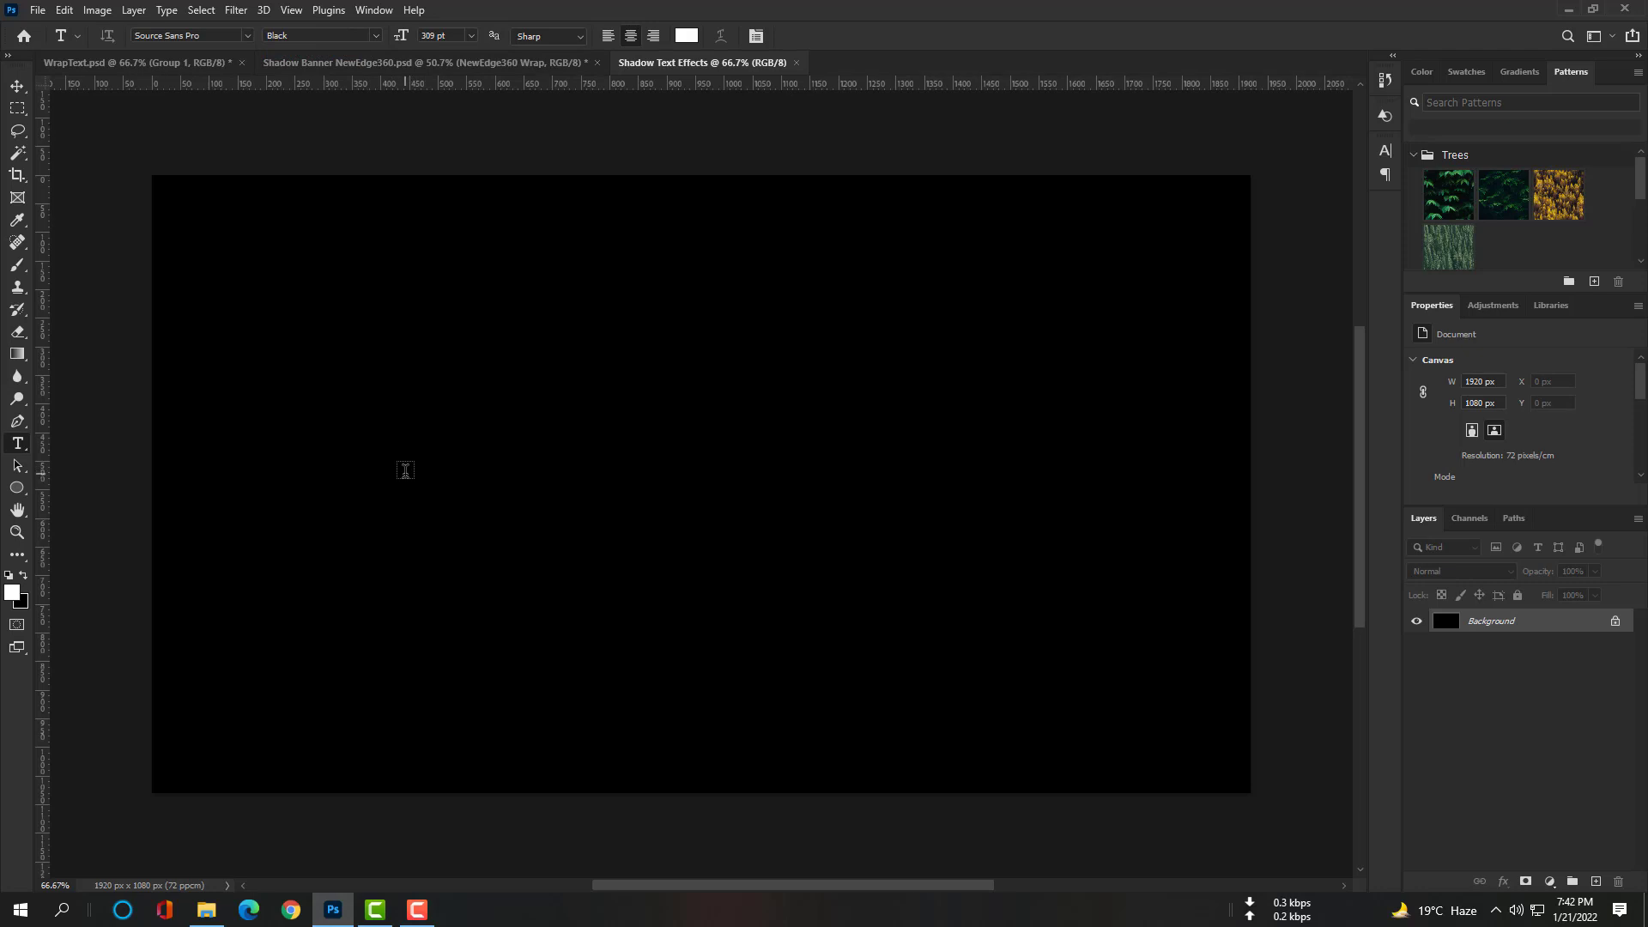
click(405, 470)
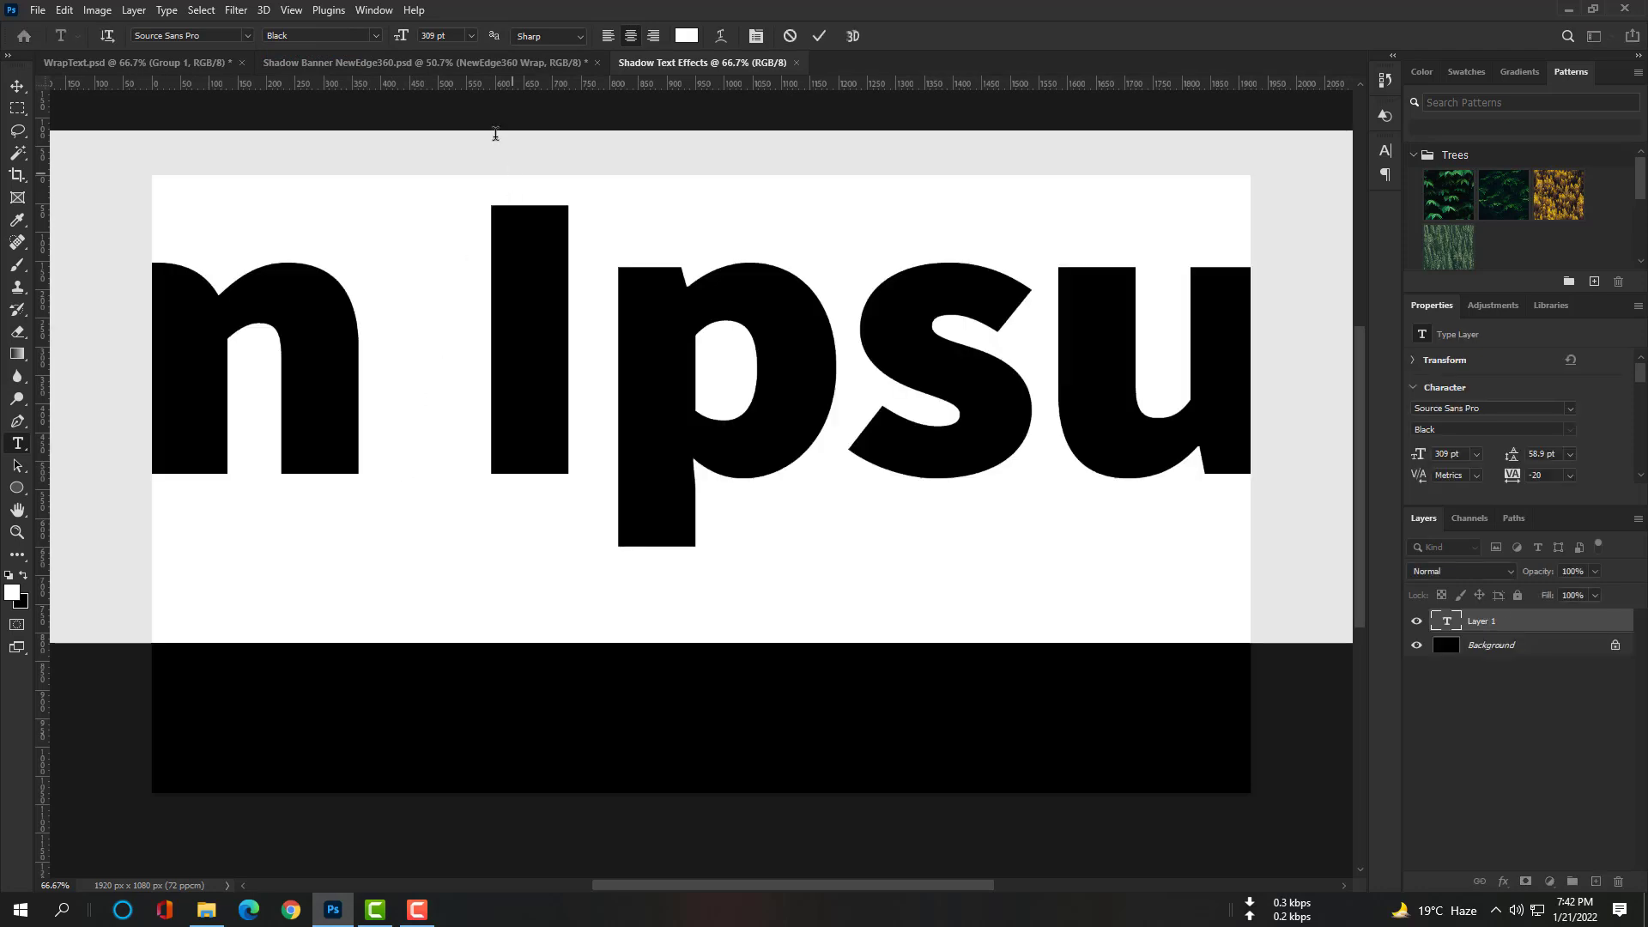
drag(401, 37, 554, 288)
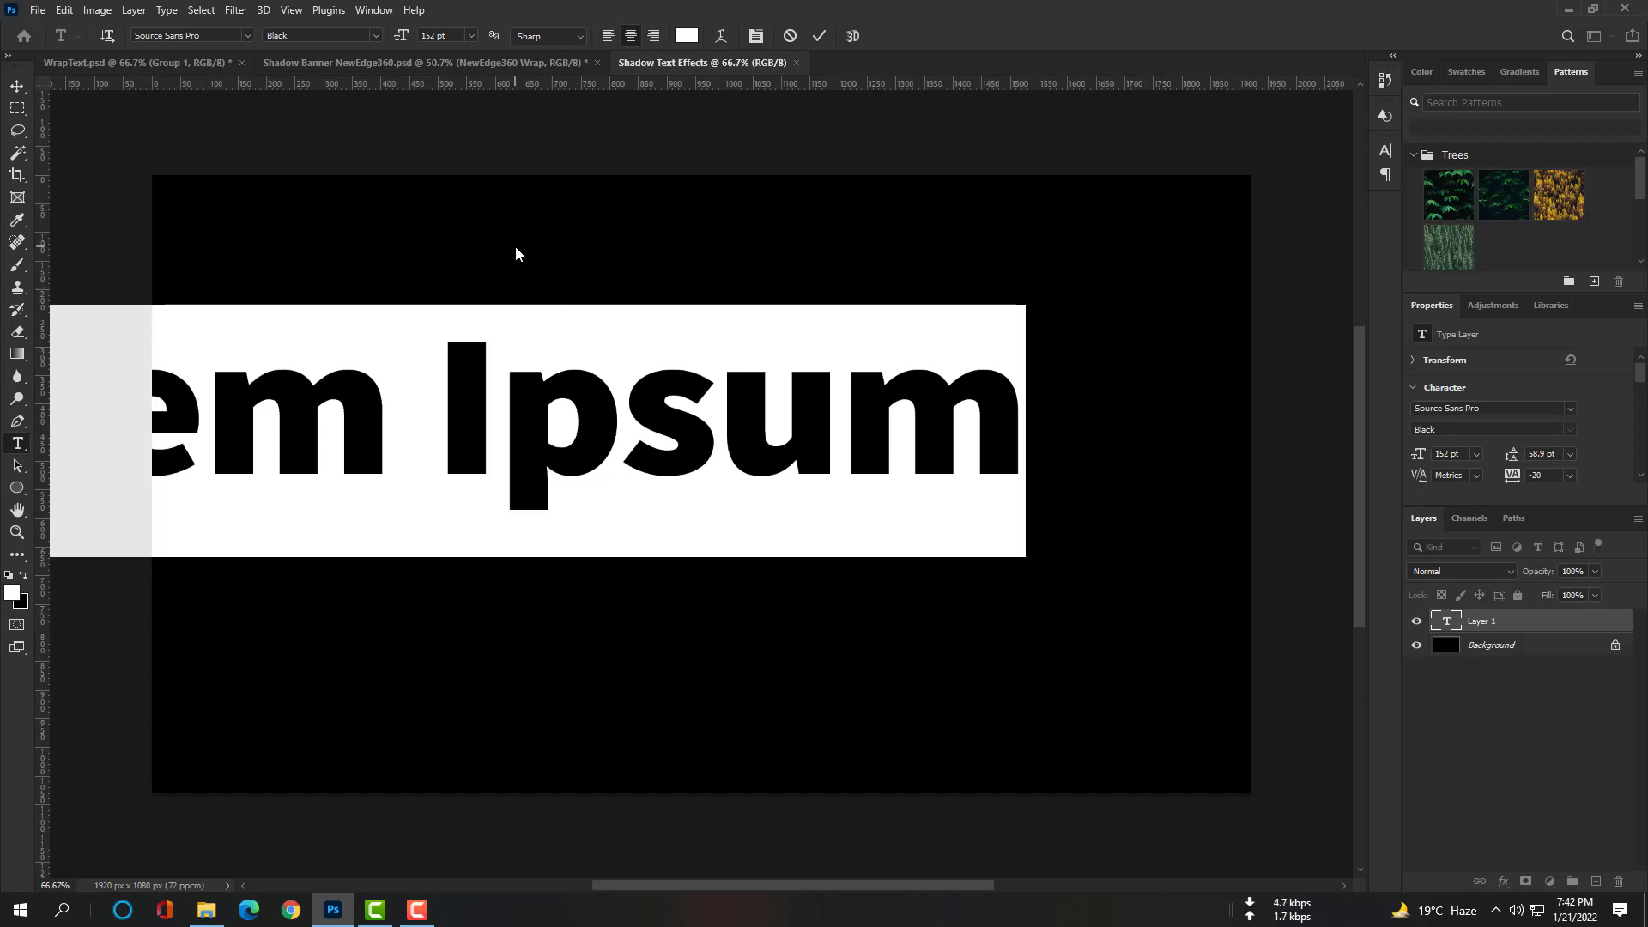
text(T)
click(17, 87)
drag(427, 378, 355, 487)
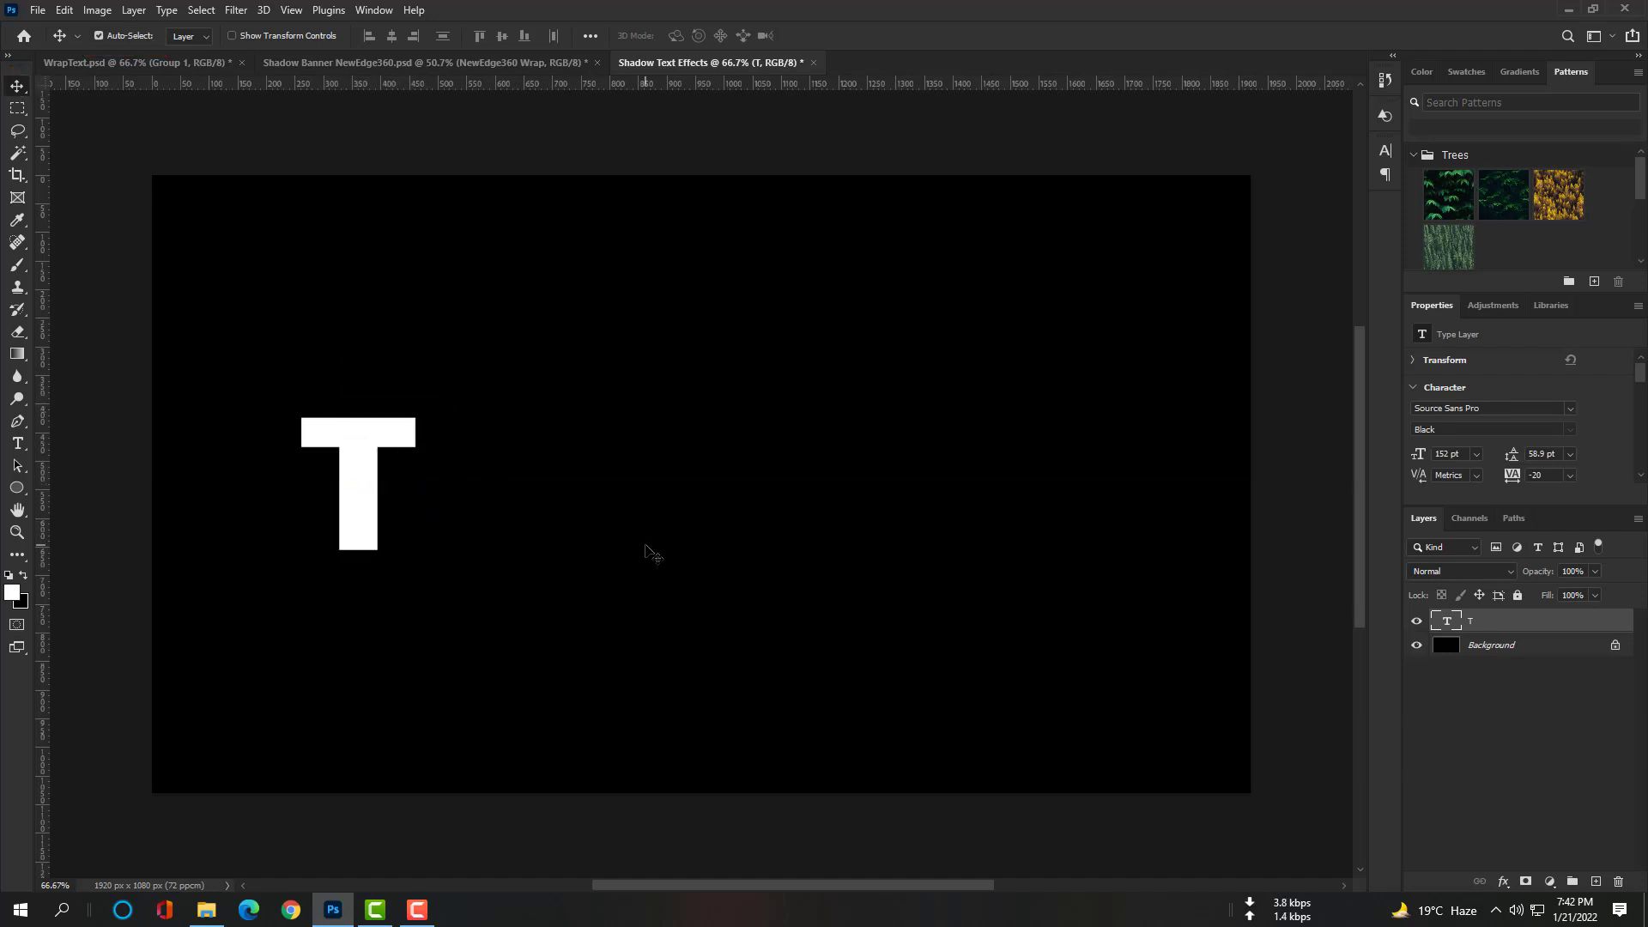
Step: Duplicate the T layer to its right and retype the copy as E
key(ctrl)
key(ctrl+j)
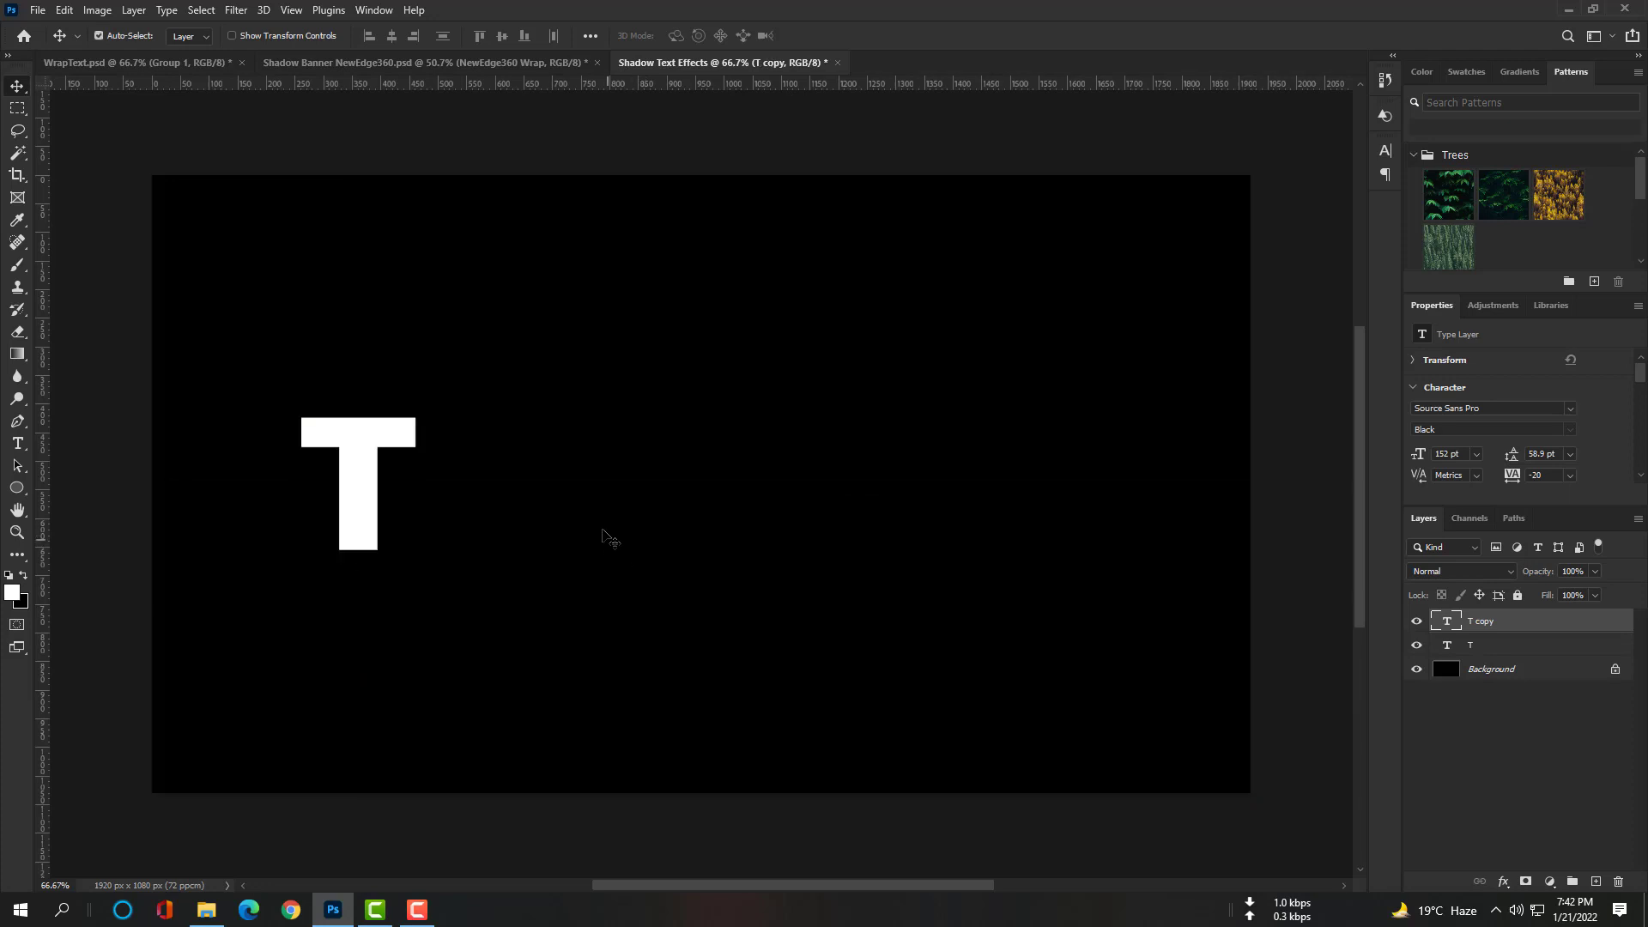
drag(371, 495, 499, 495)
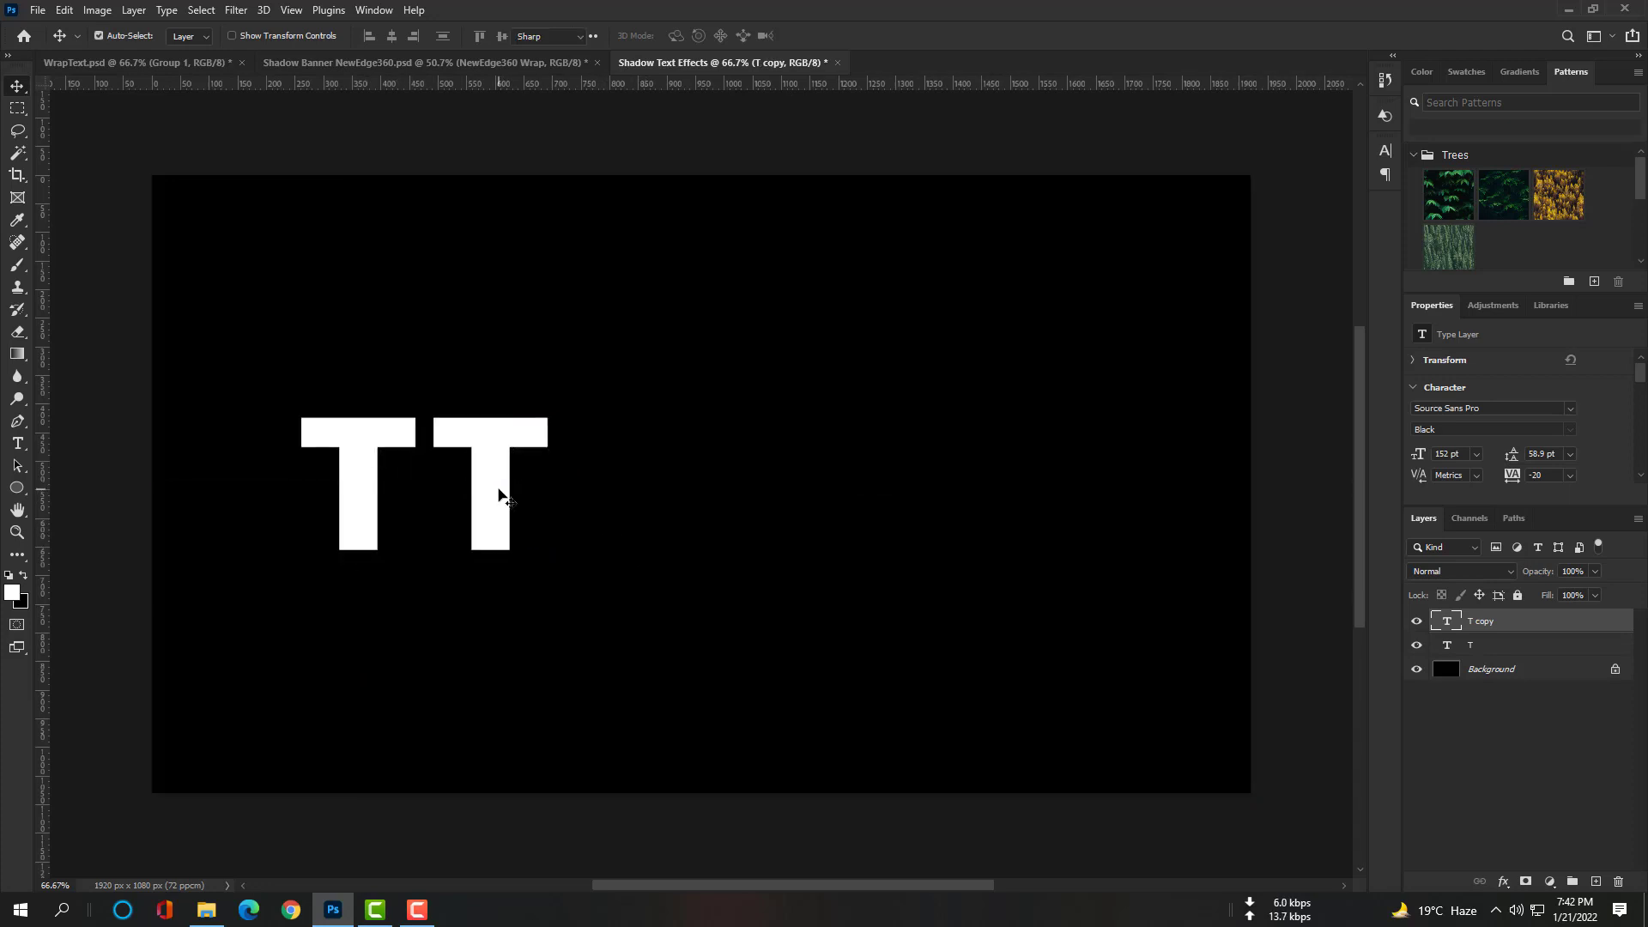
double_click(499, 495)
text(E)
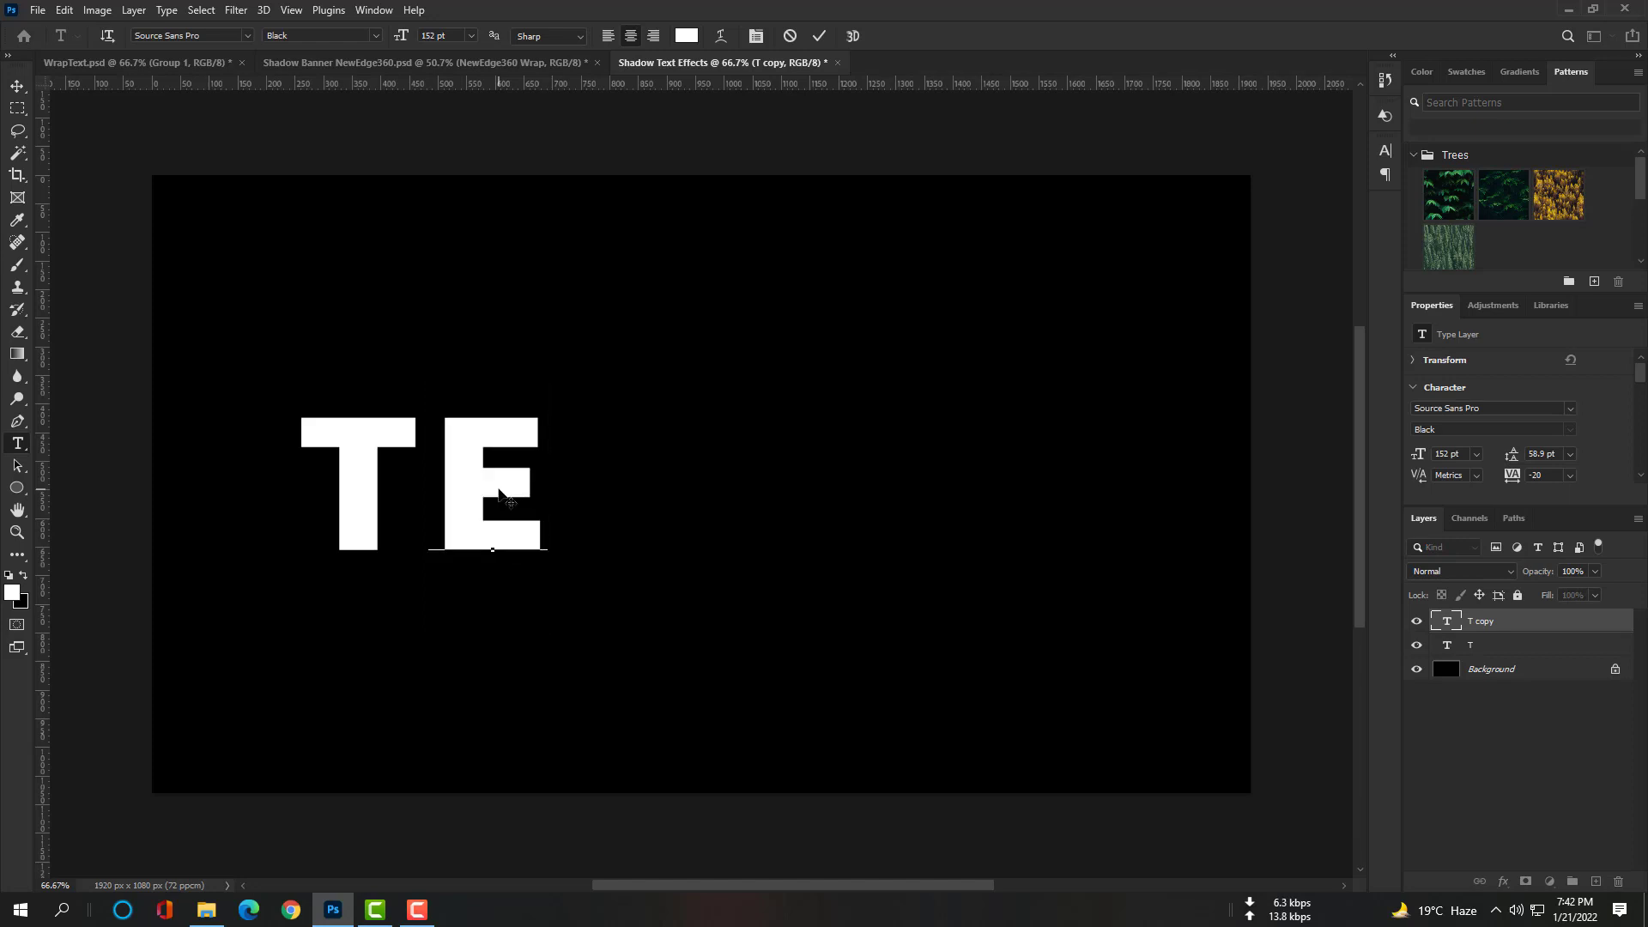
key(ctrl+Return)
key(v)
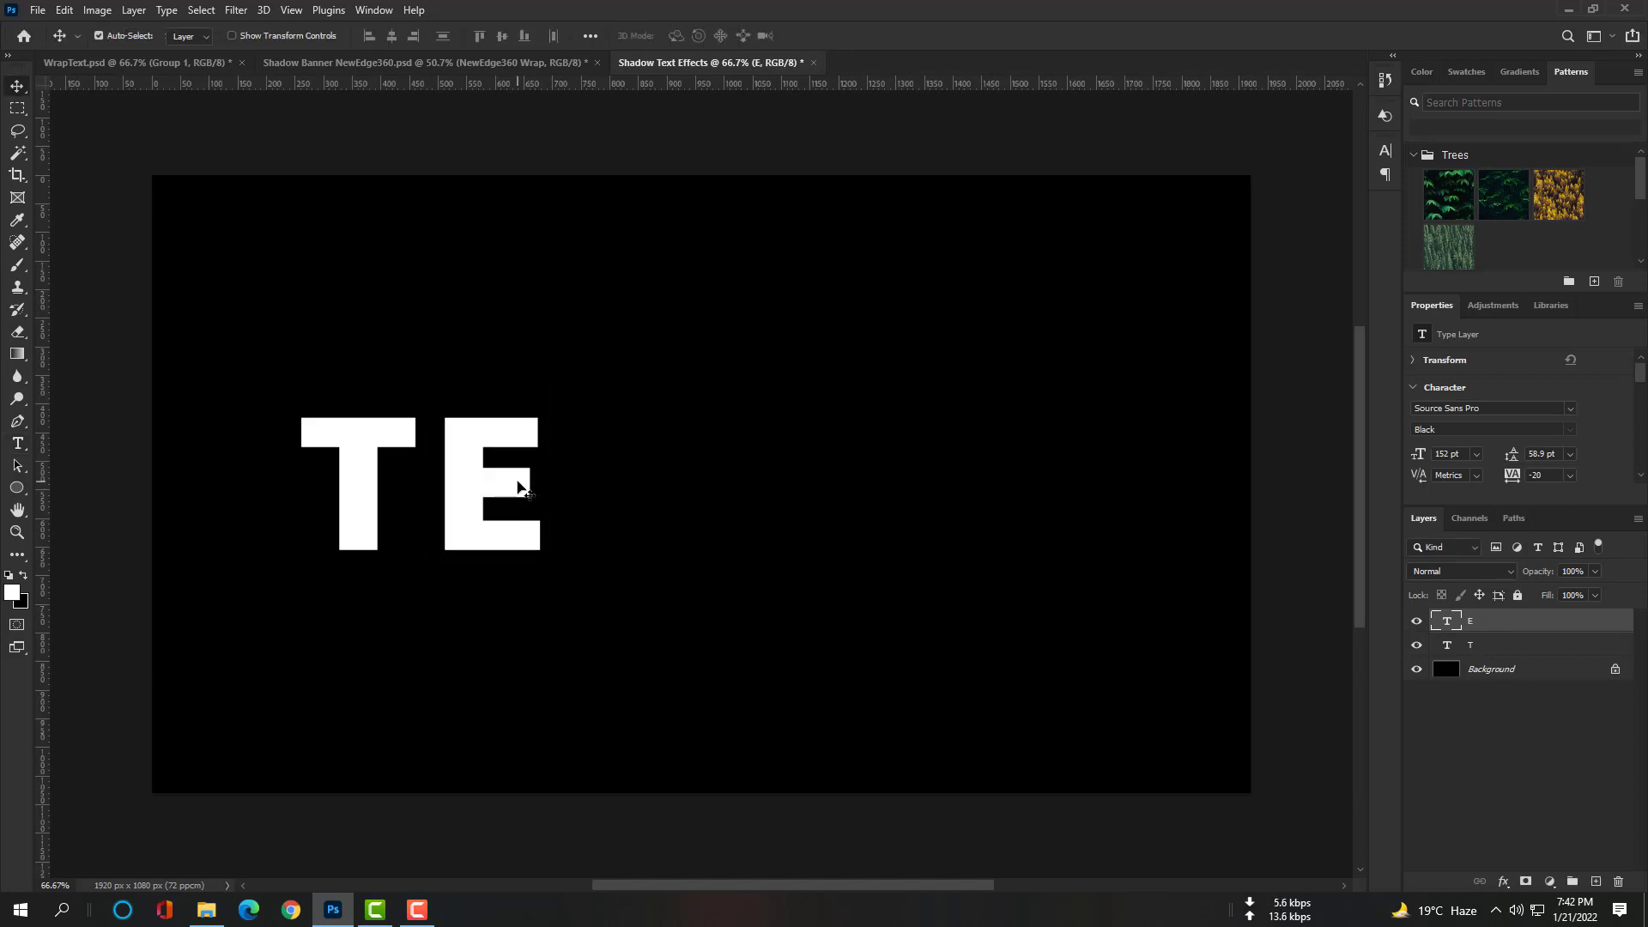
Step: Duplicate the E to its right and retype the copy as X
key(ctrl)
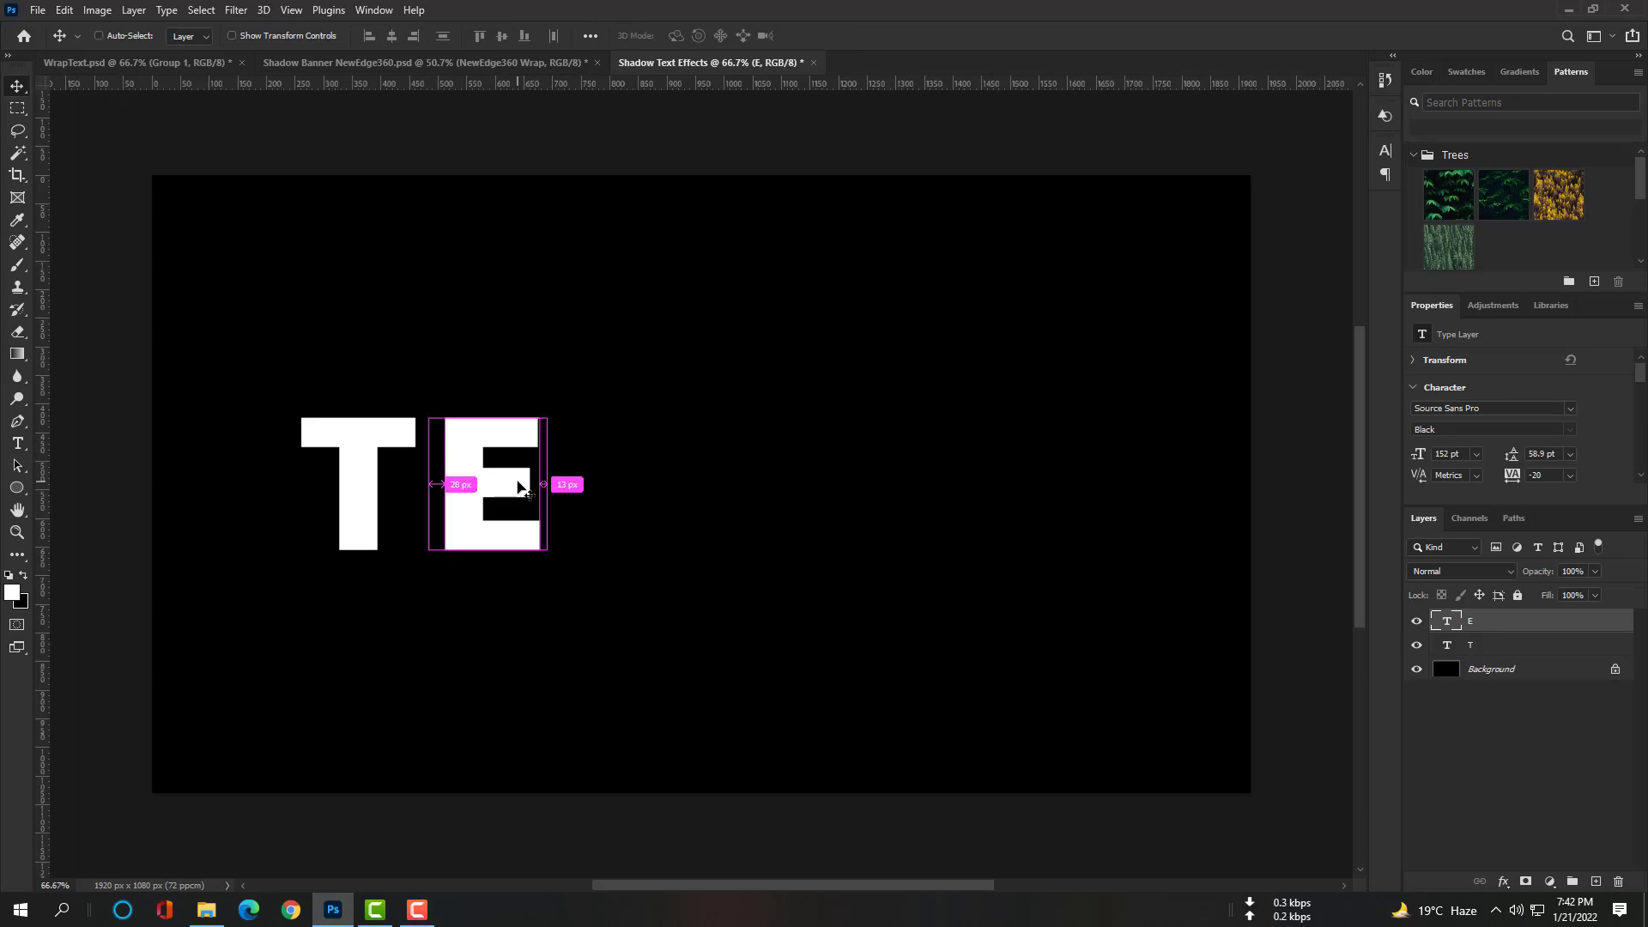
drag(519, 487, 633, 491)
double_click(633, 491)
text(X)
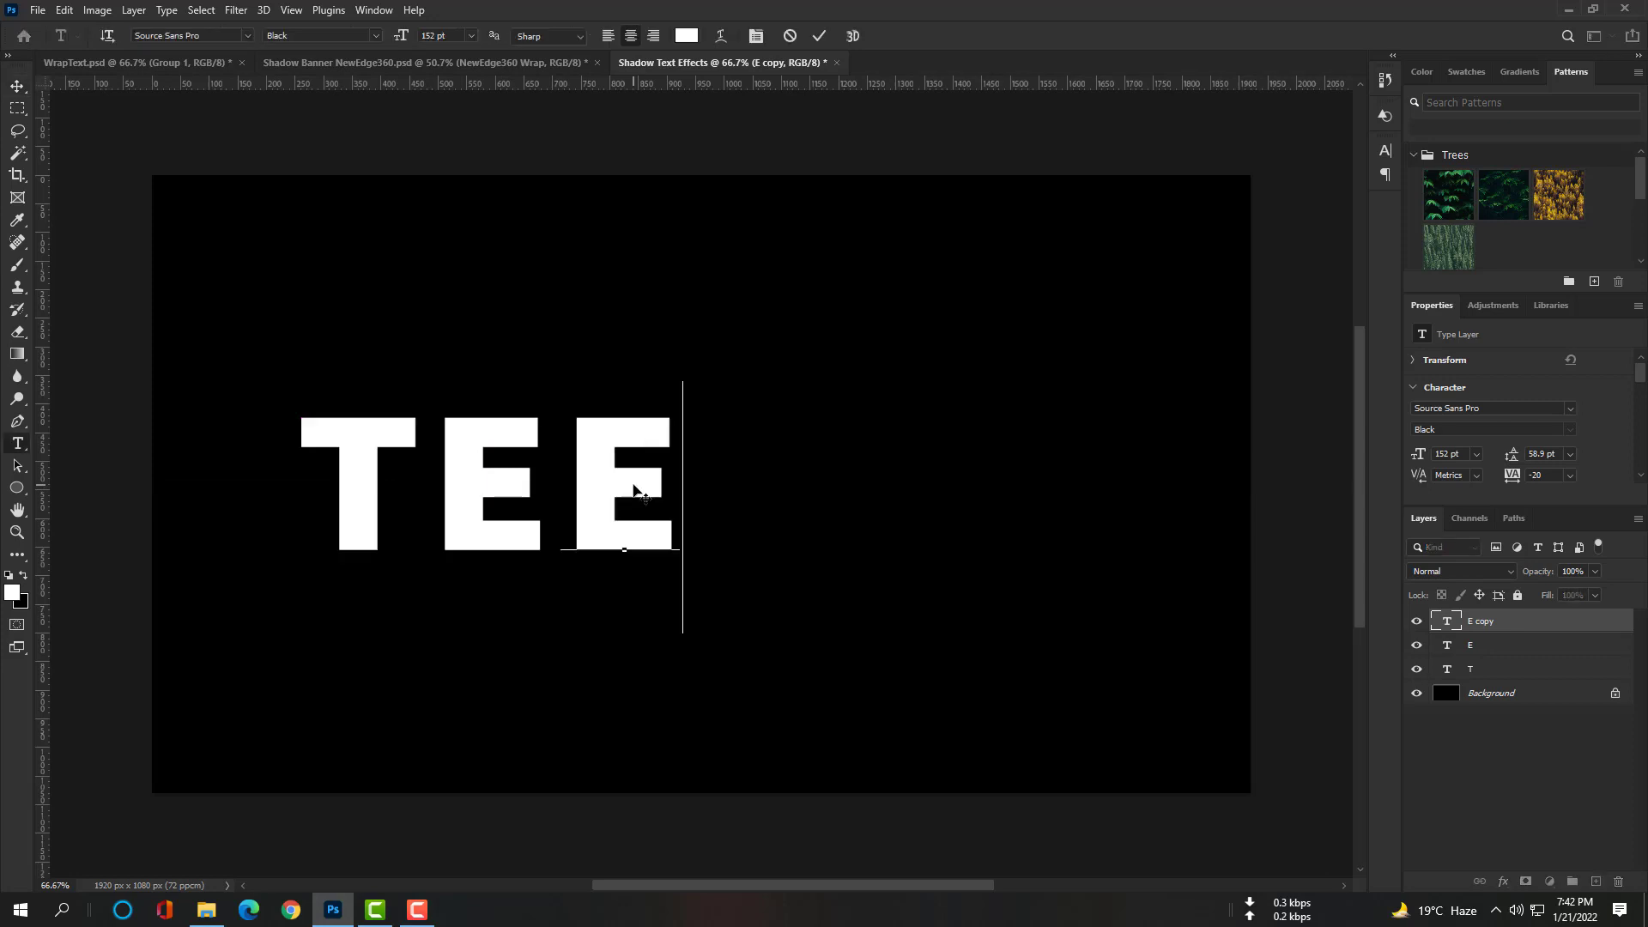
key(ctrl+Return)
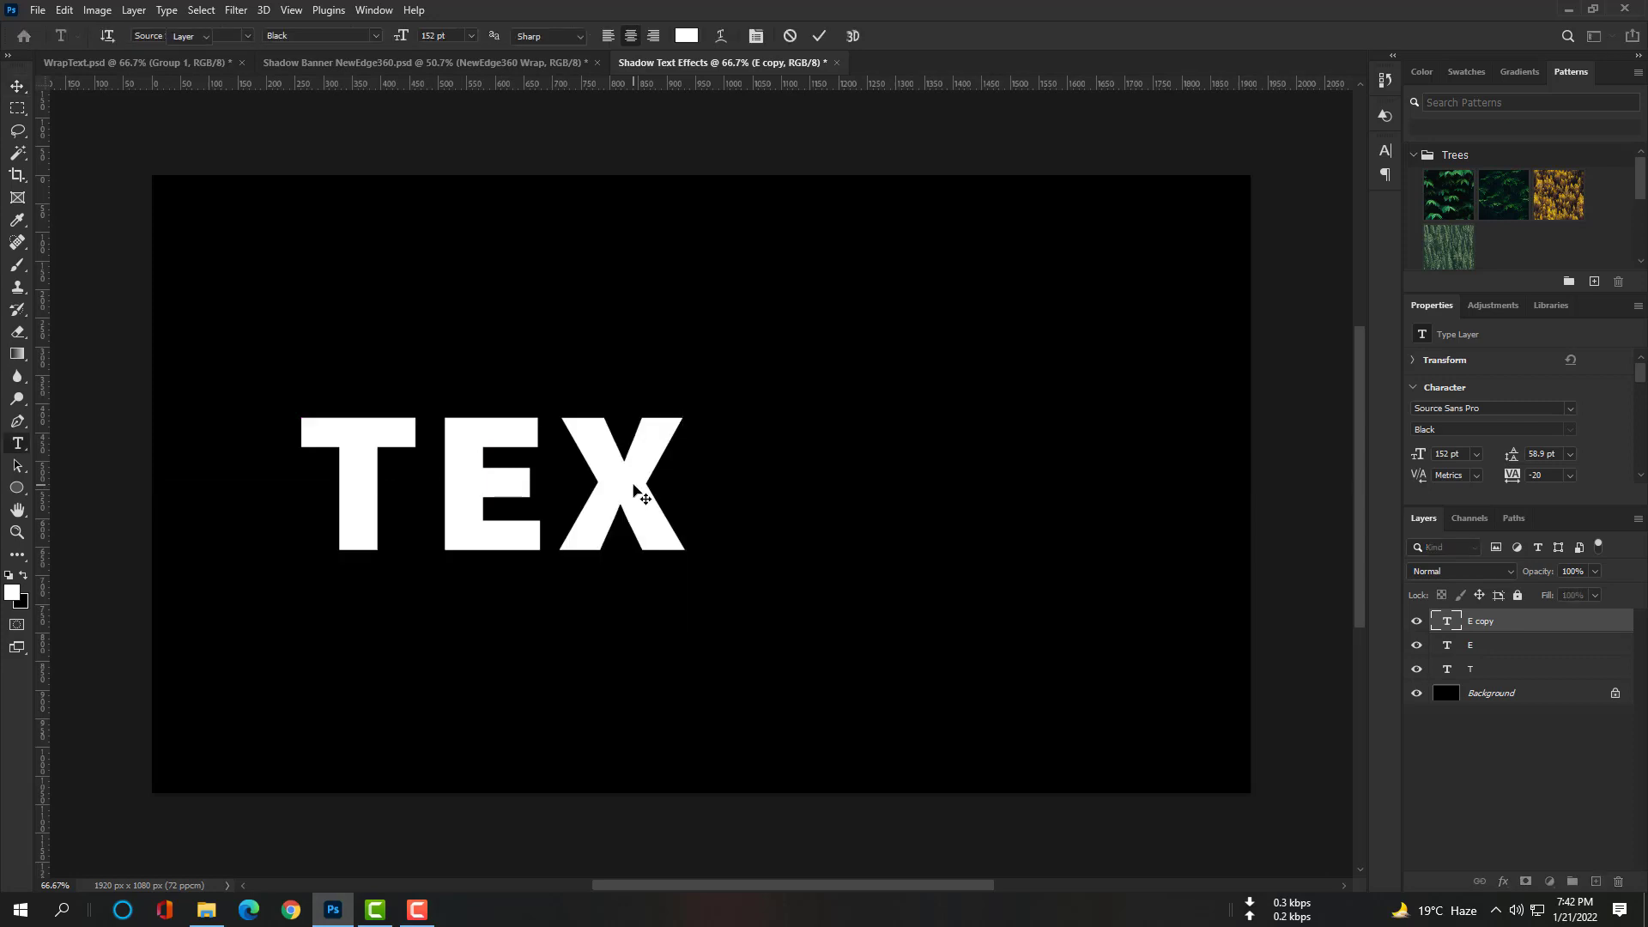
key(v)
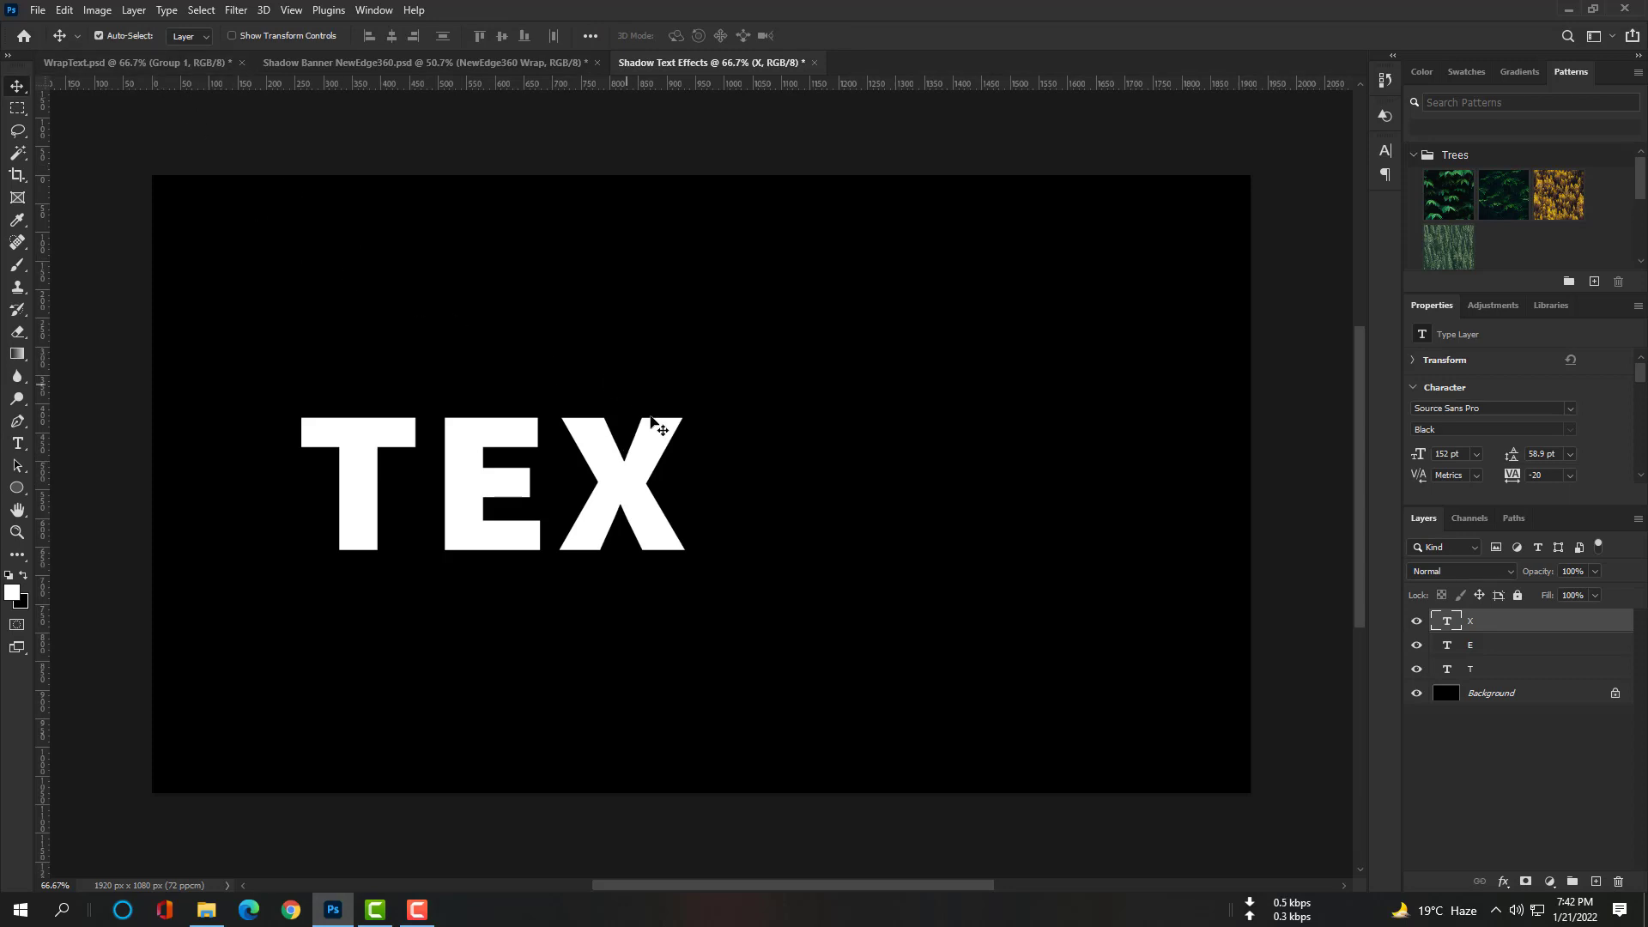
Step: Duplicate the X to its right and retype the copy as a final T
key(ctrl)
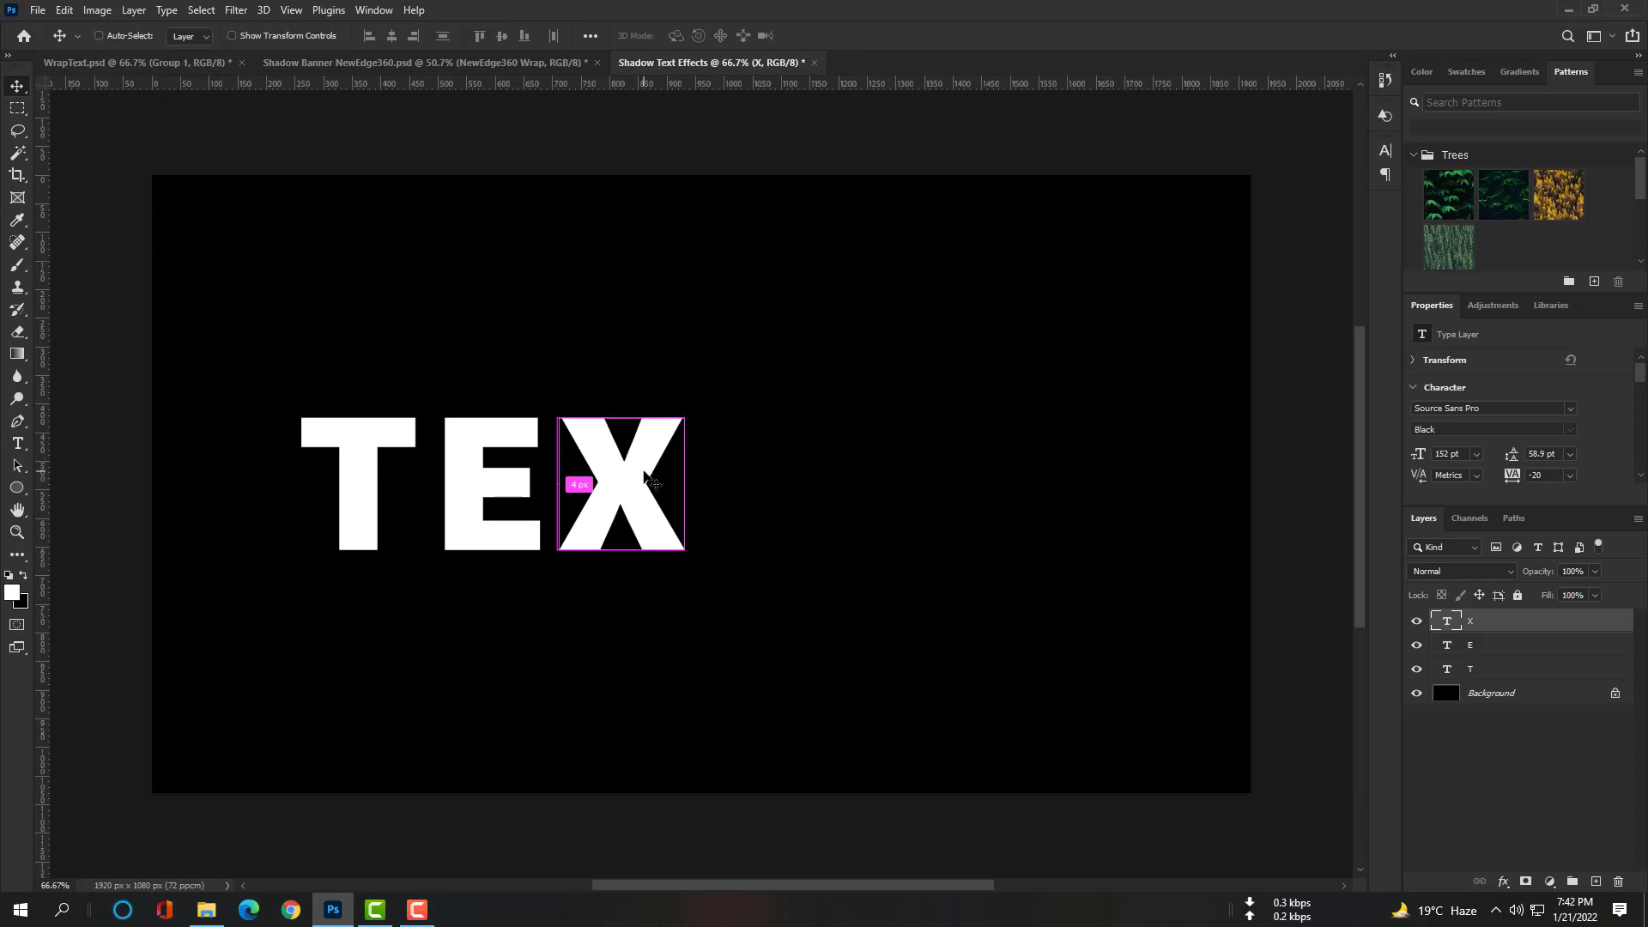
alt+drag(650, 480, 773, 469)
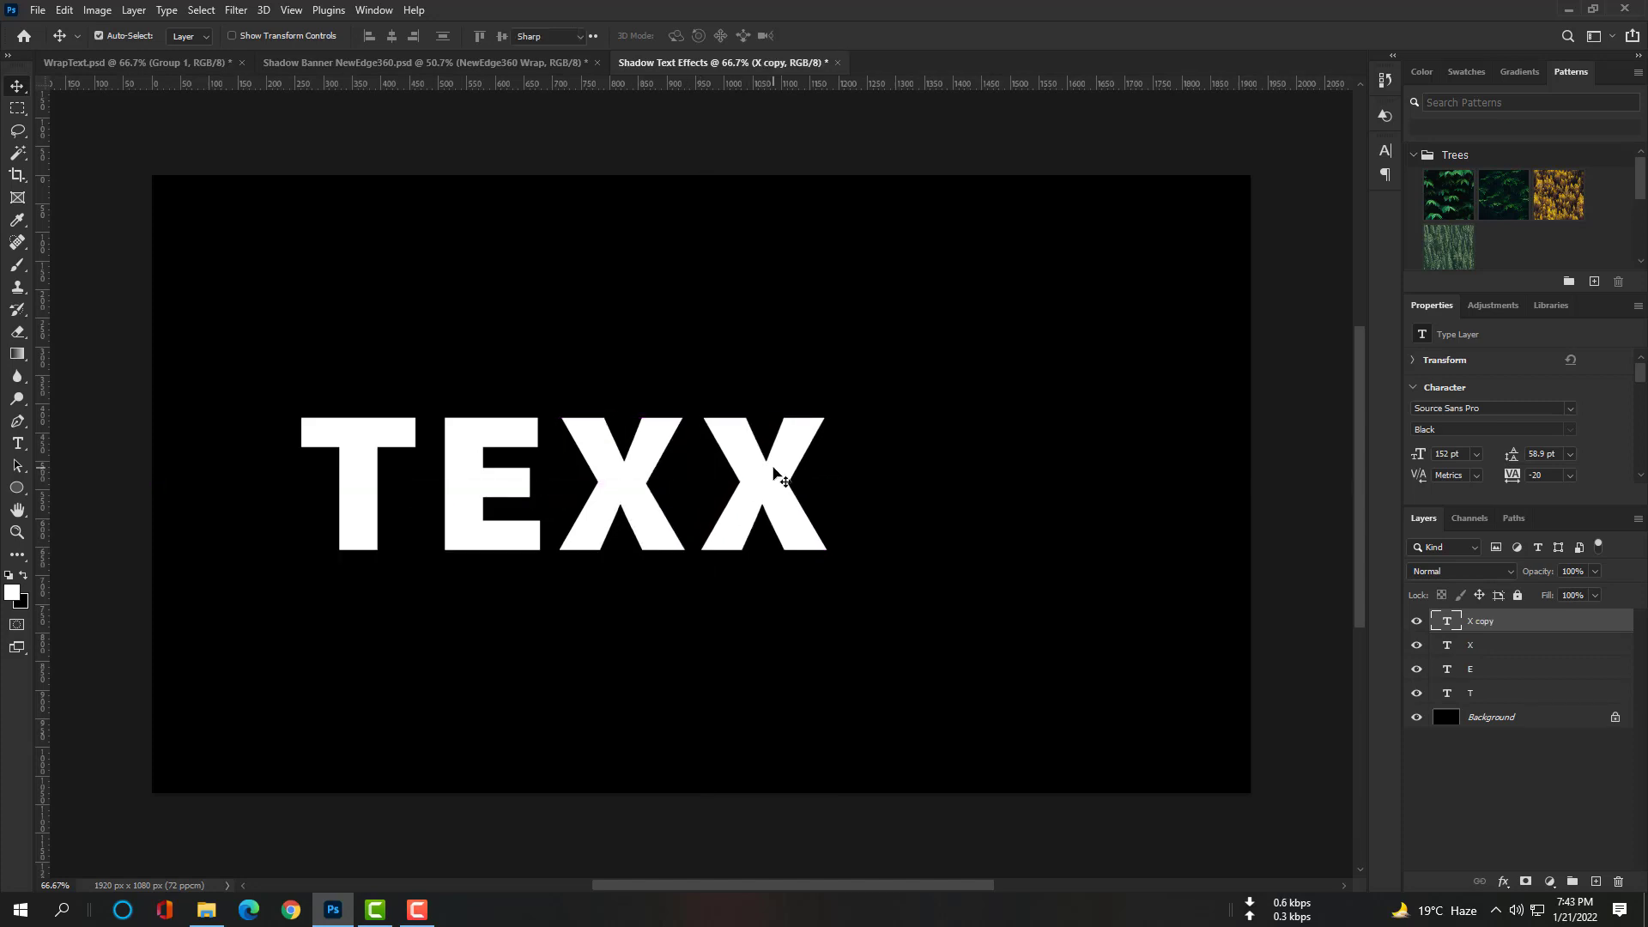
double_click(774, 471)
text(T)
click(17, 87)
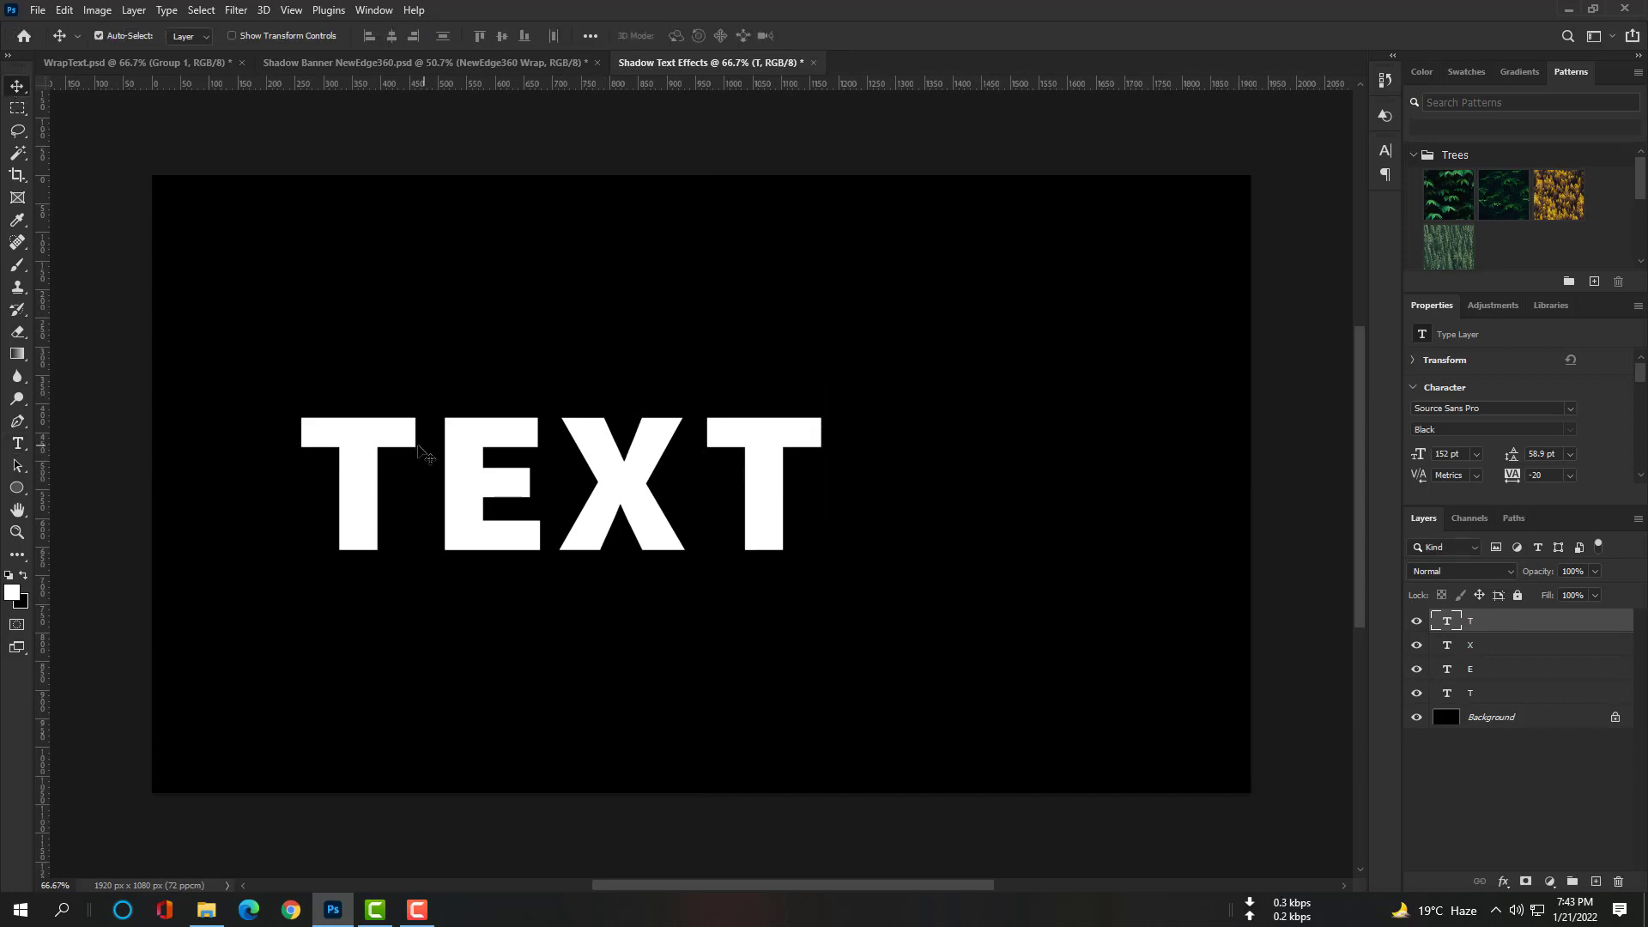
click(469, 455)
Step: Nudge the E, X and last T leftward to tighten the letter spacing
drag(469, 455, 455, 455)
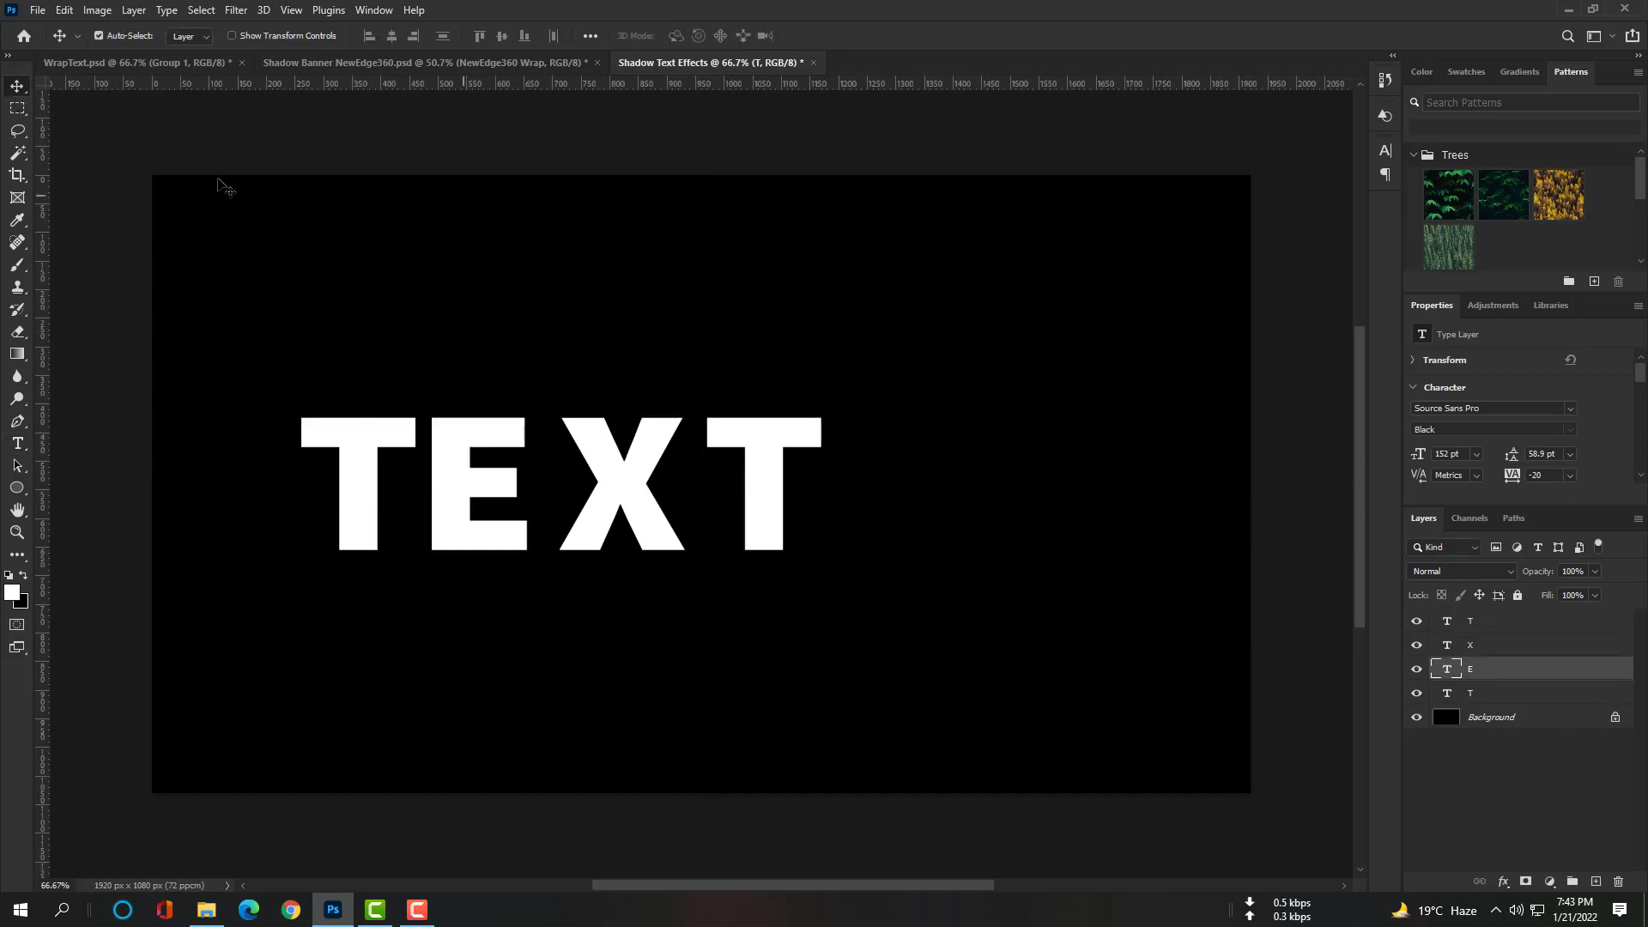
drag(631, 486, 627, 486)
click(765, 477)
drag(765, 476, 751, 477)
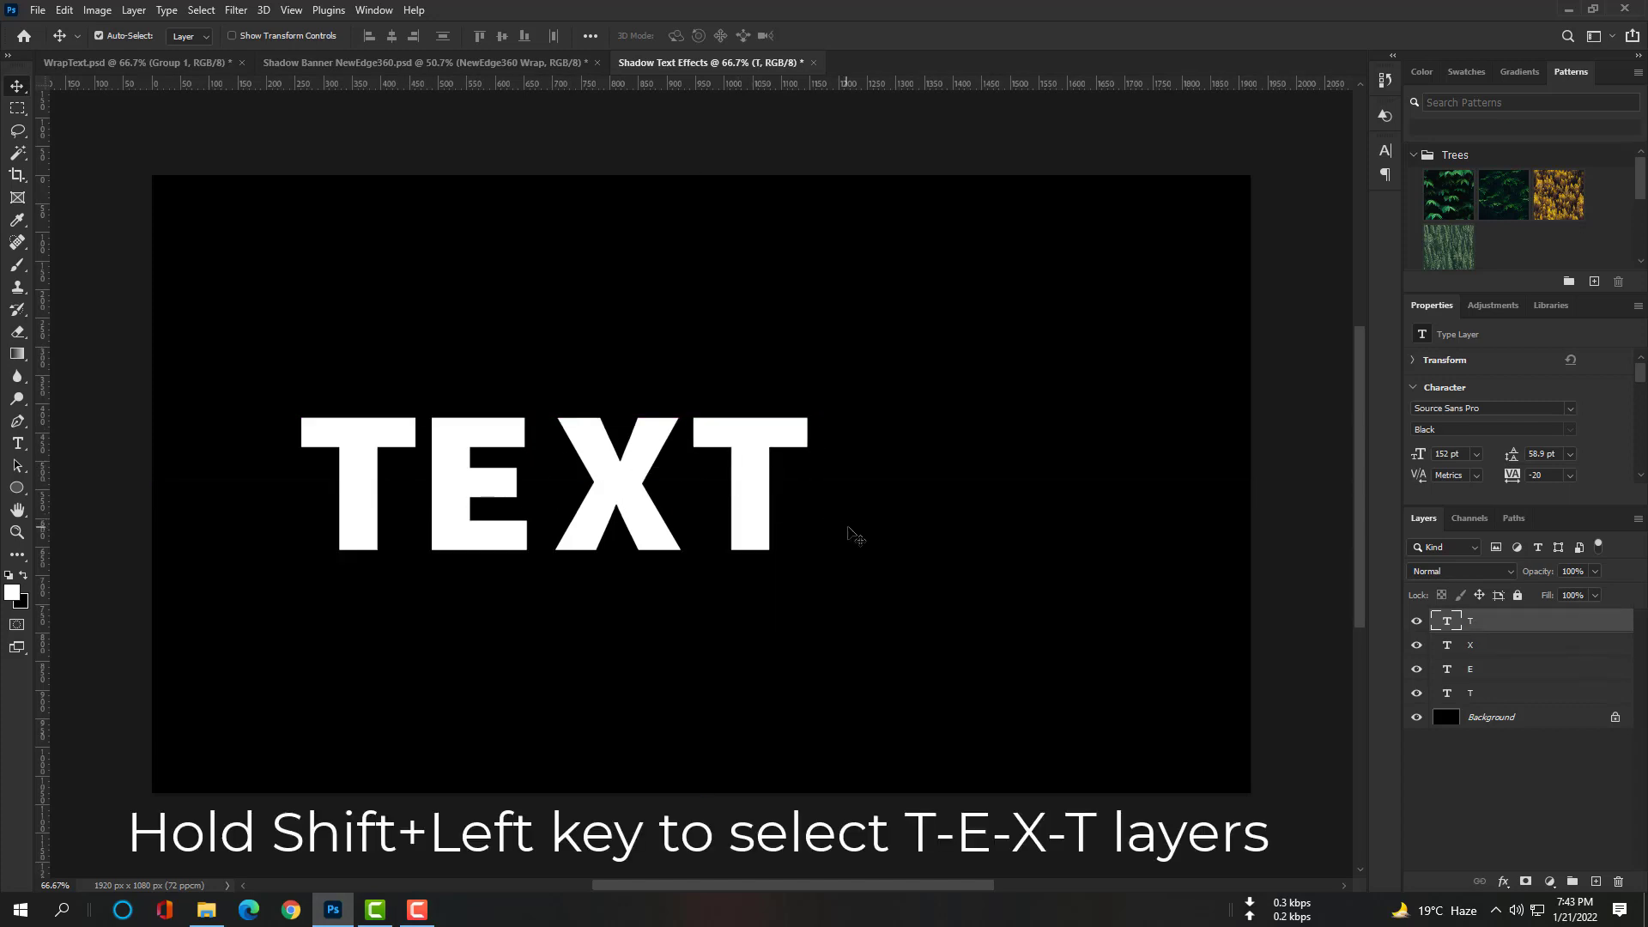
Step: Select all four letter layers and move the word to the canvas centre
shift+click(1476, 695)
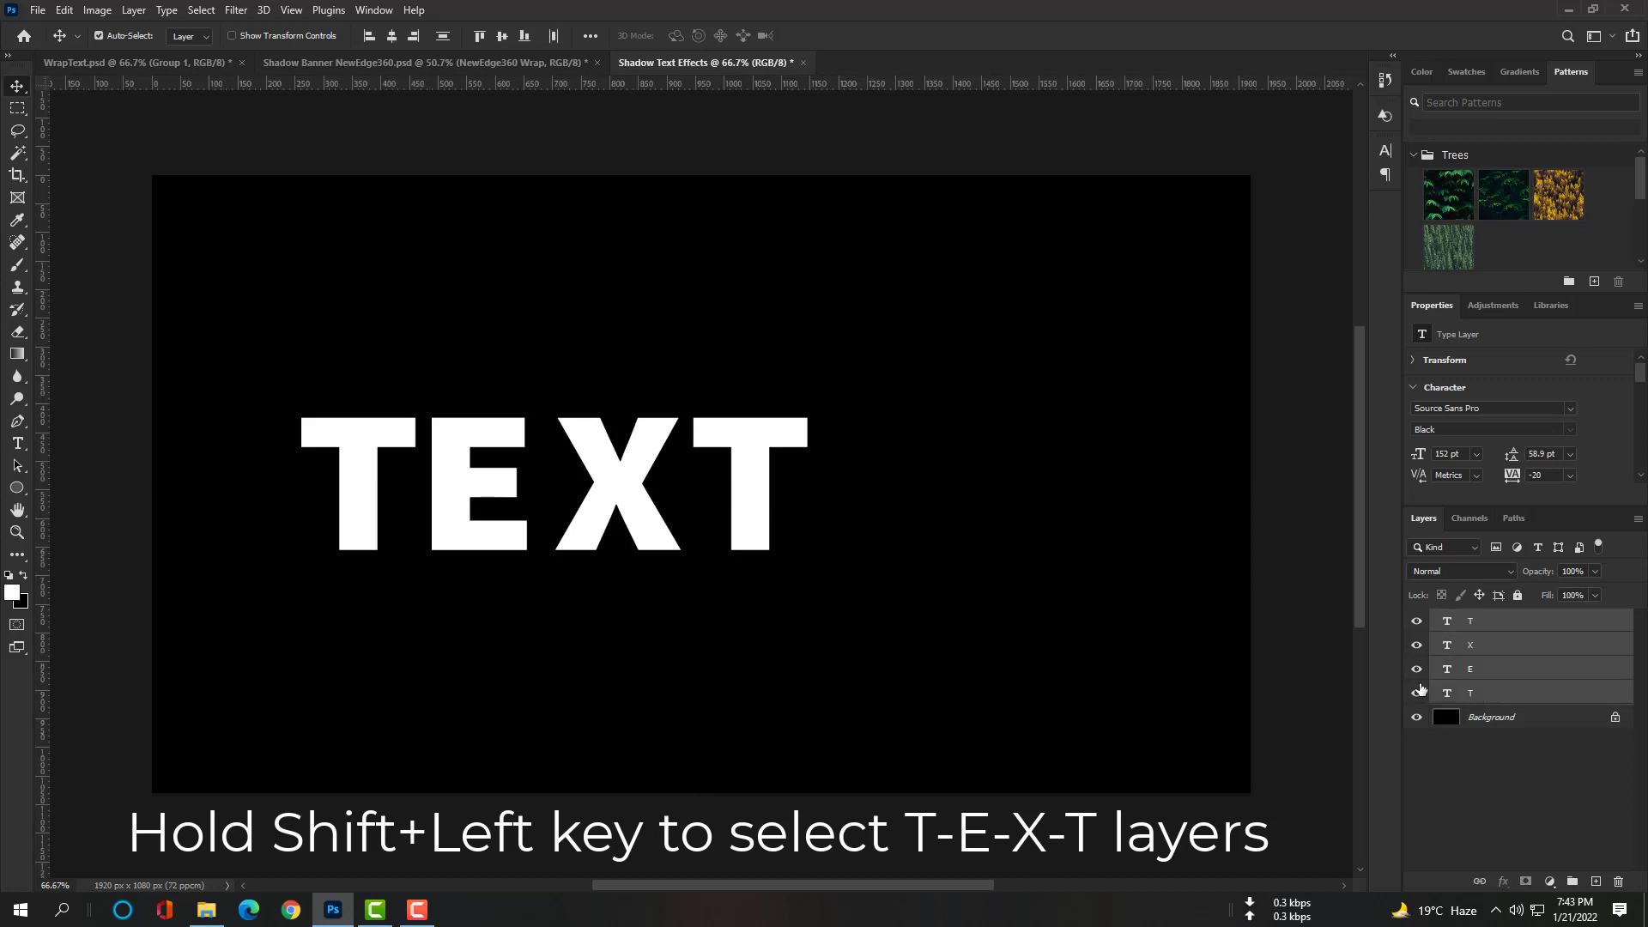
drag(755, 504, 897, 506)
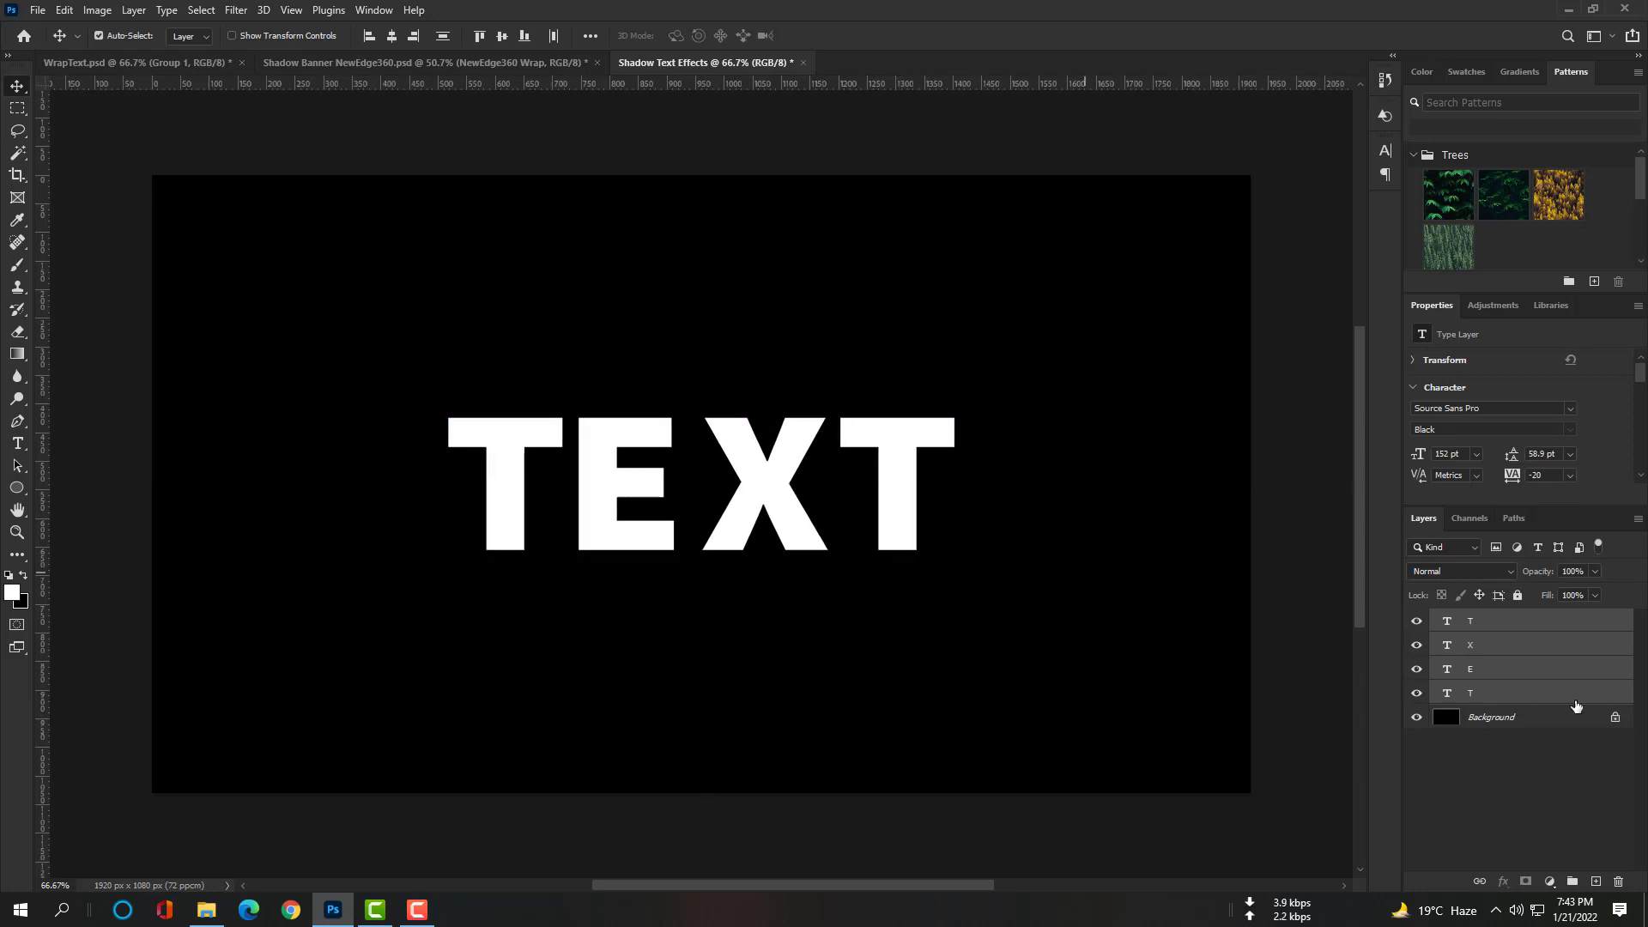
click(1500, 697)
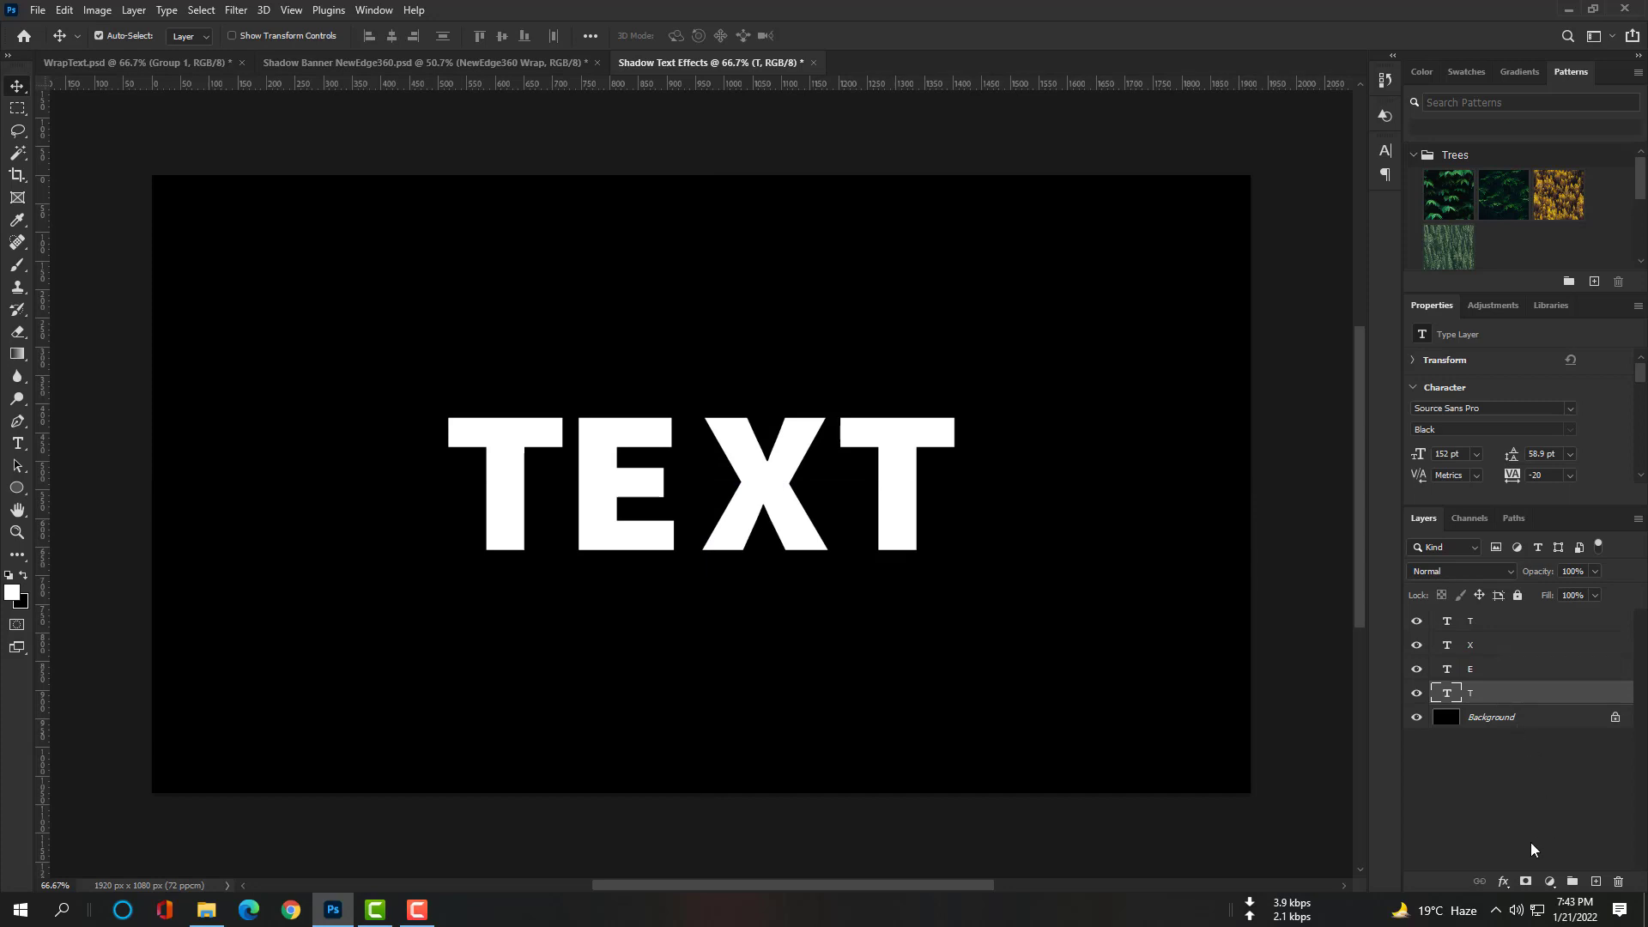
Step: Add a layer mask to the first T layer and select the Gradient Tool
click(1526, 883)
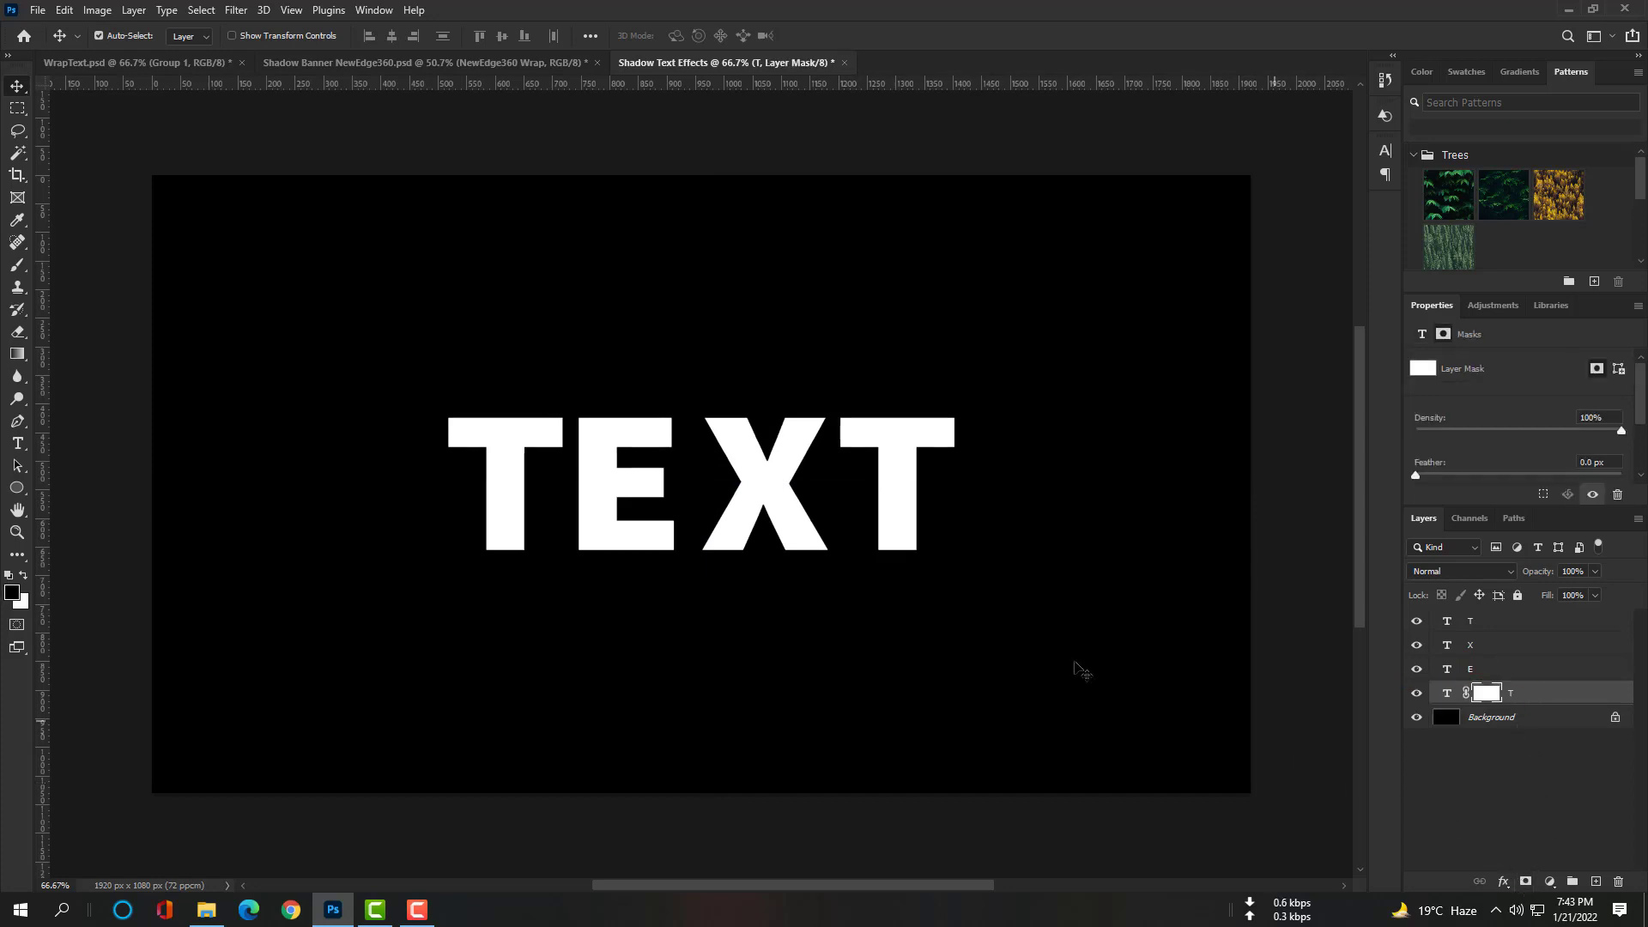
click(17, 354)
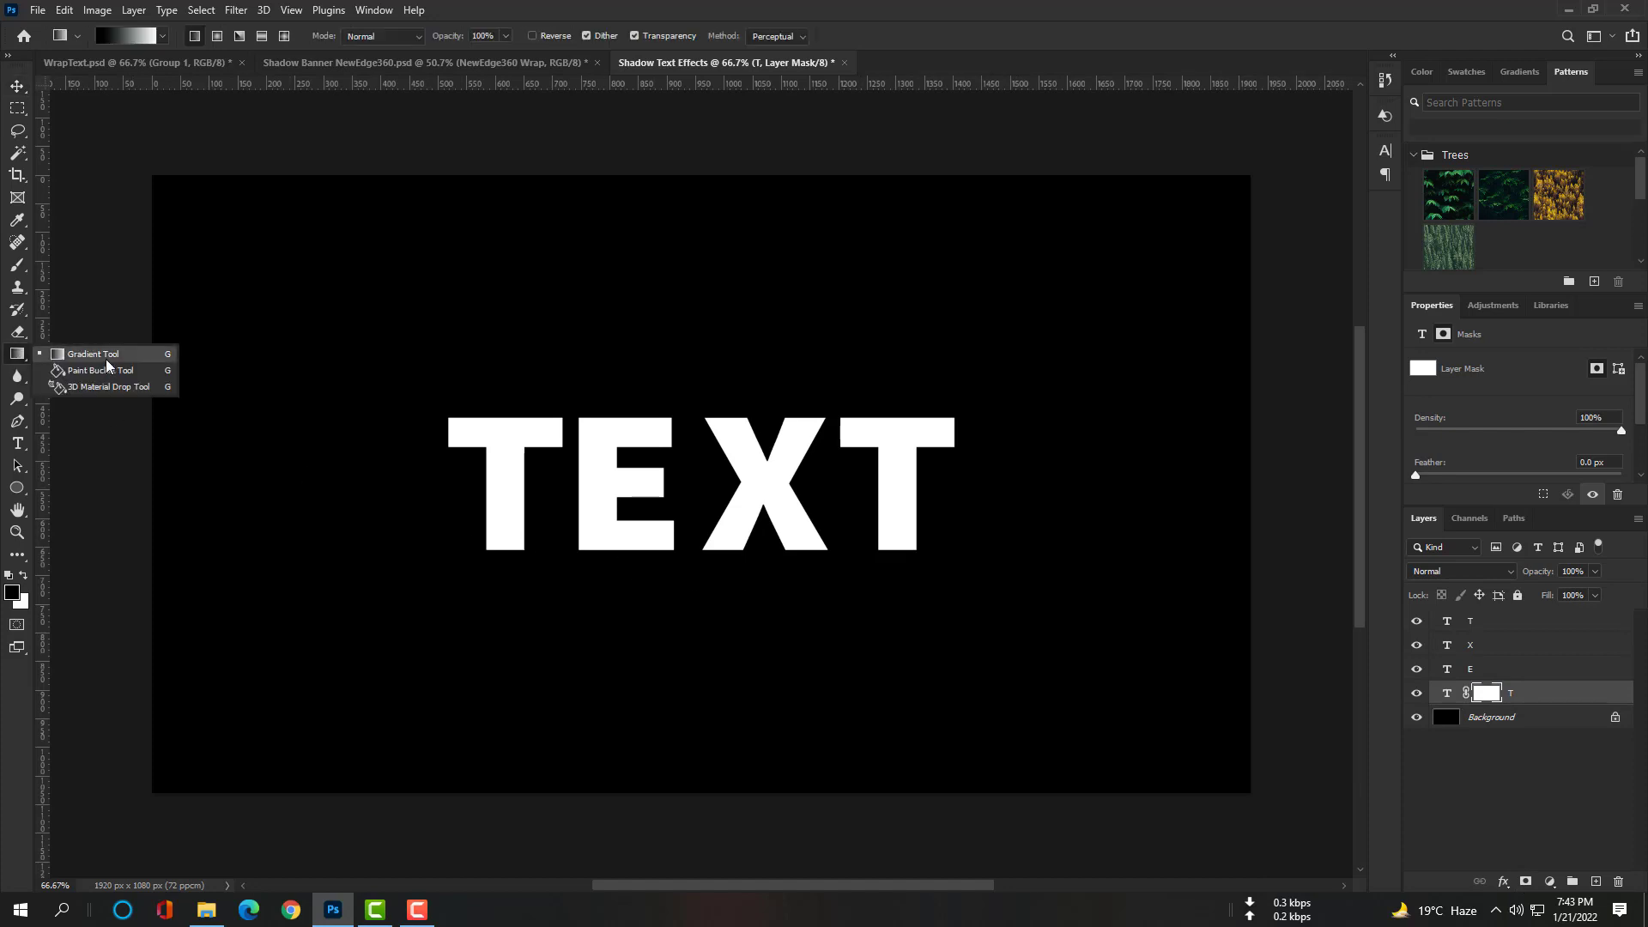
click(104, 357)
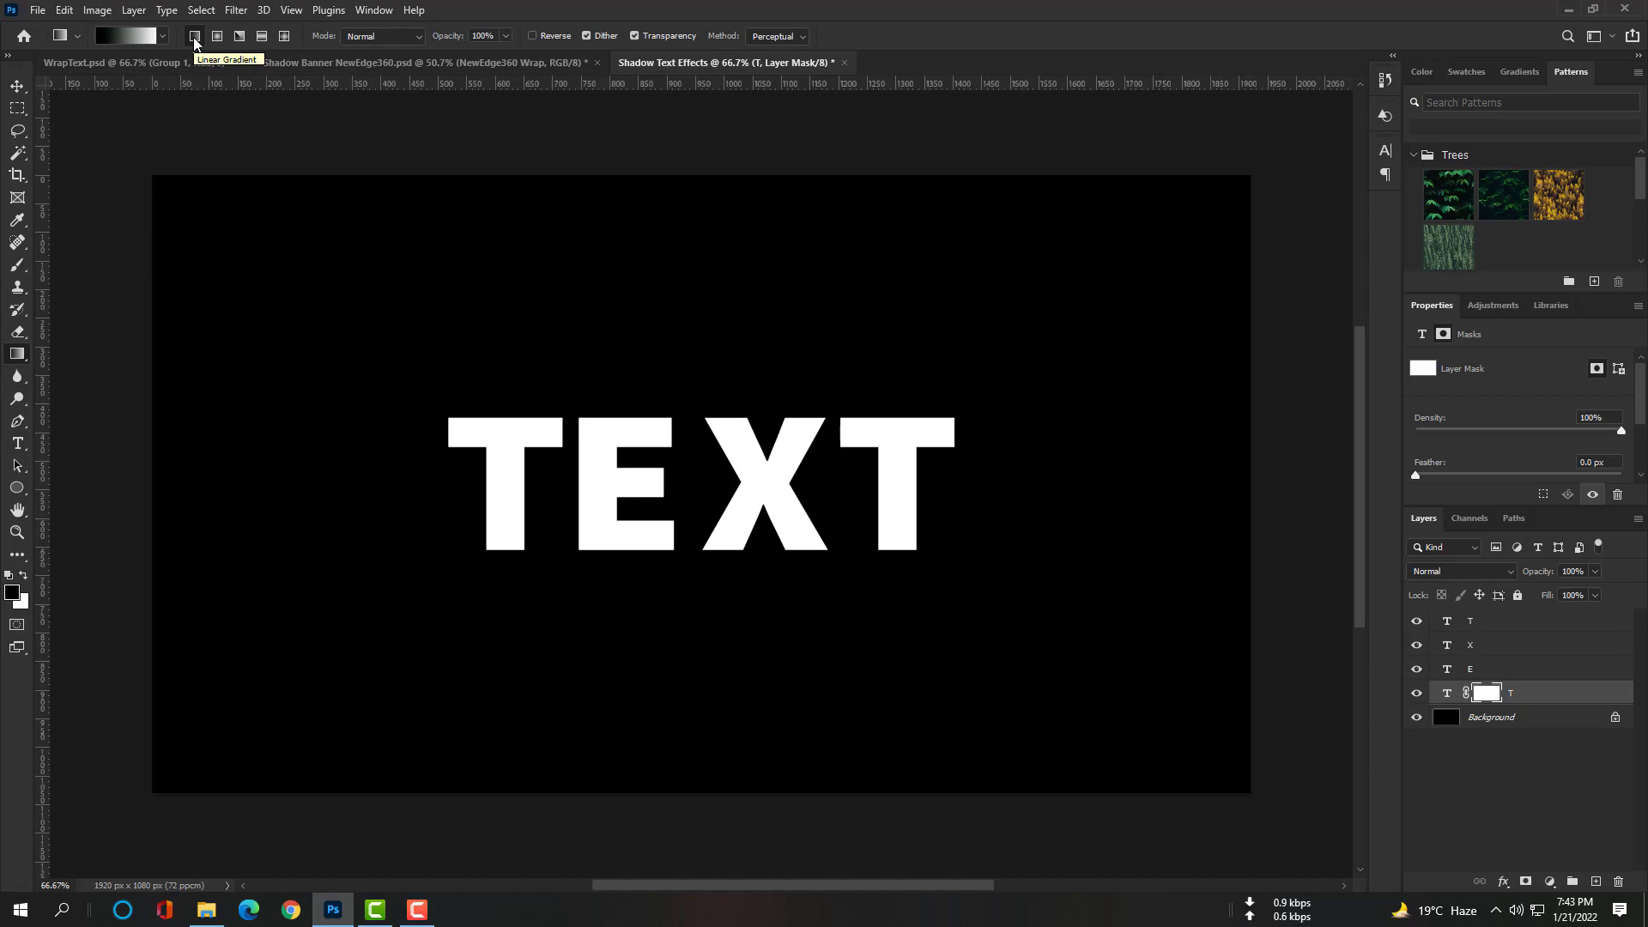
Step: Make white the foreground colour and choose the third Basics gradient preset
click(164, 36)
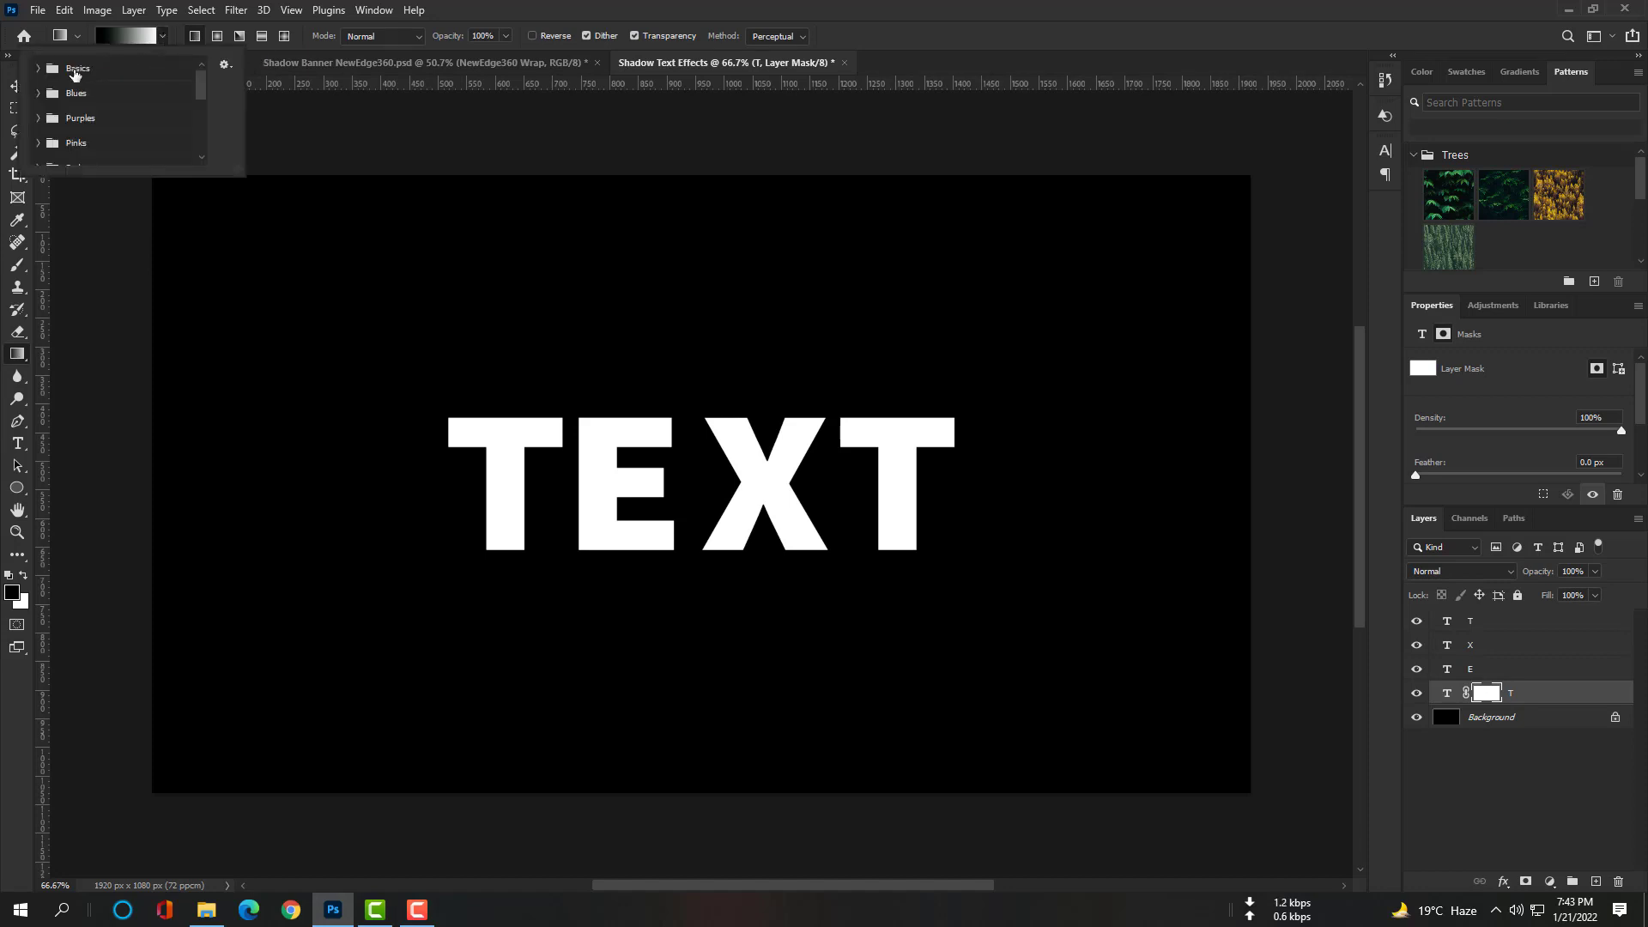
click(38, 67)
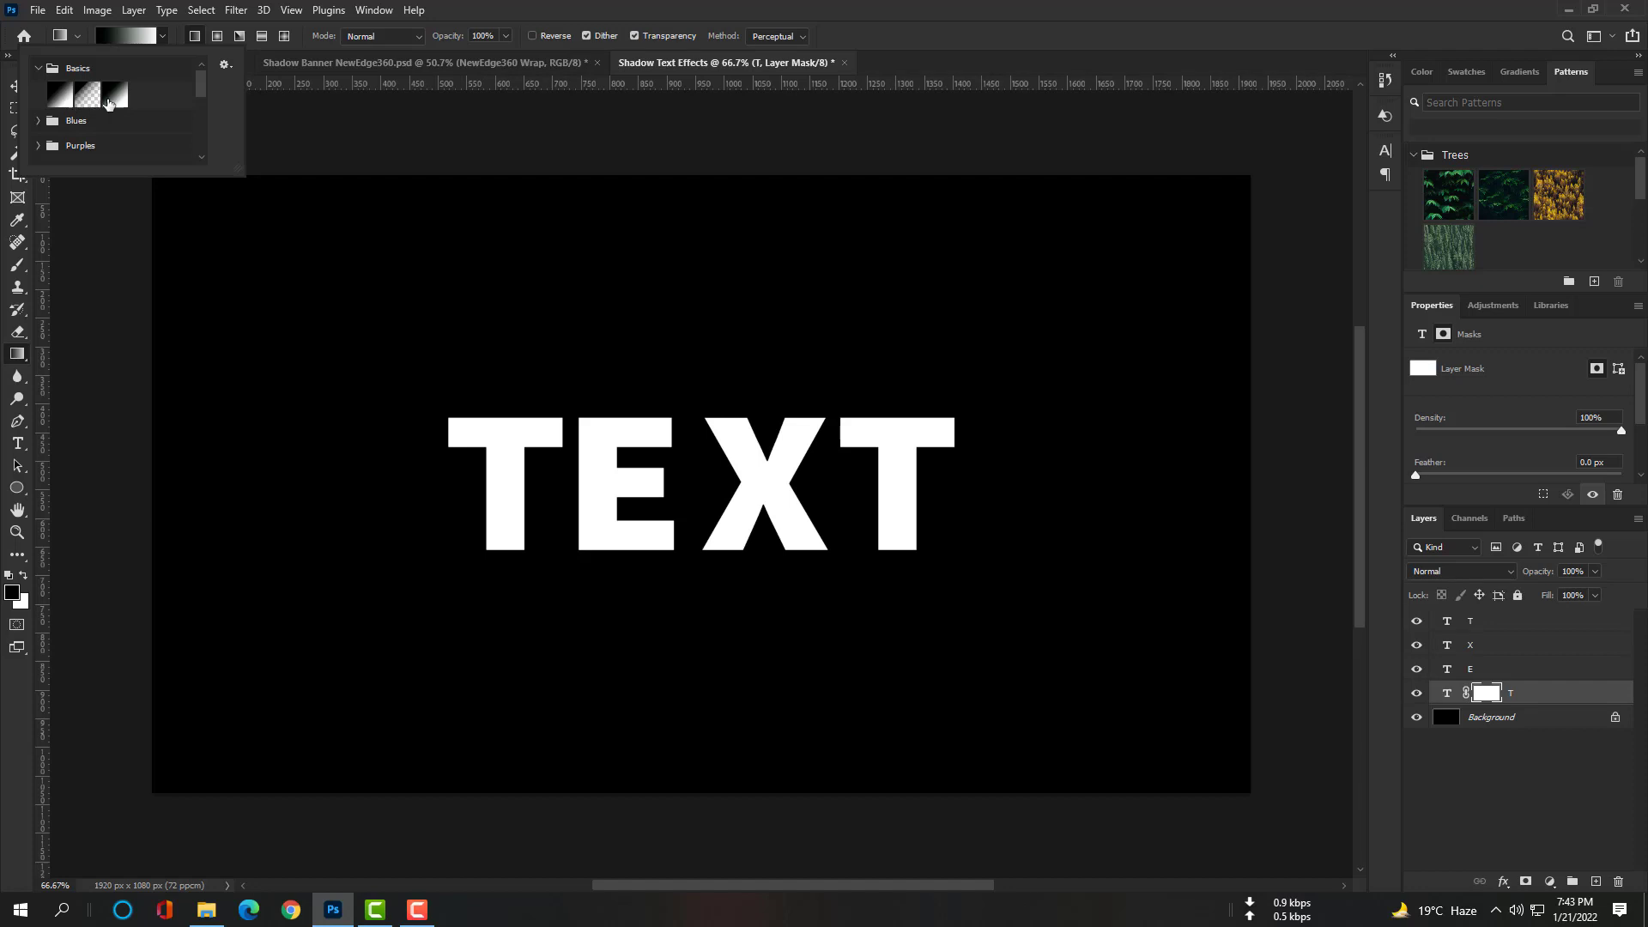
click(24, 577)
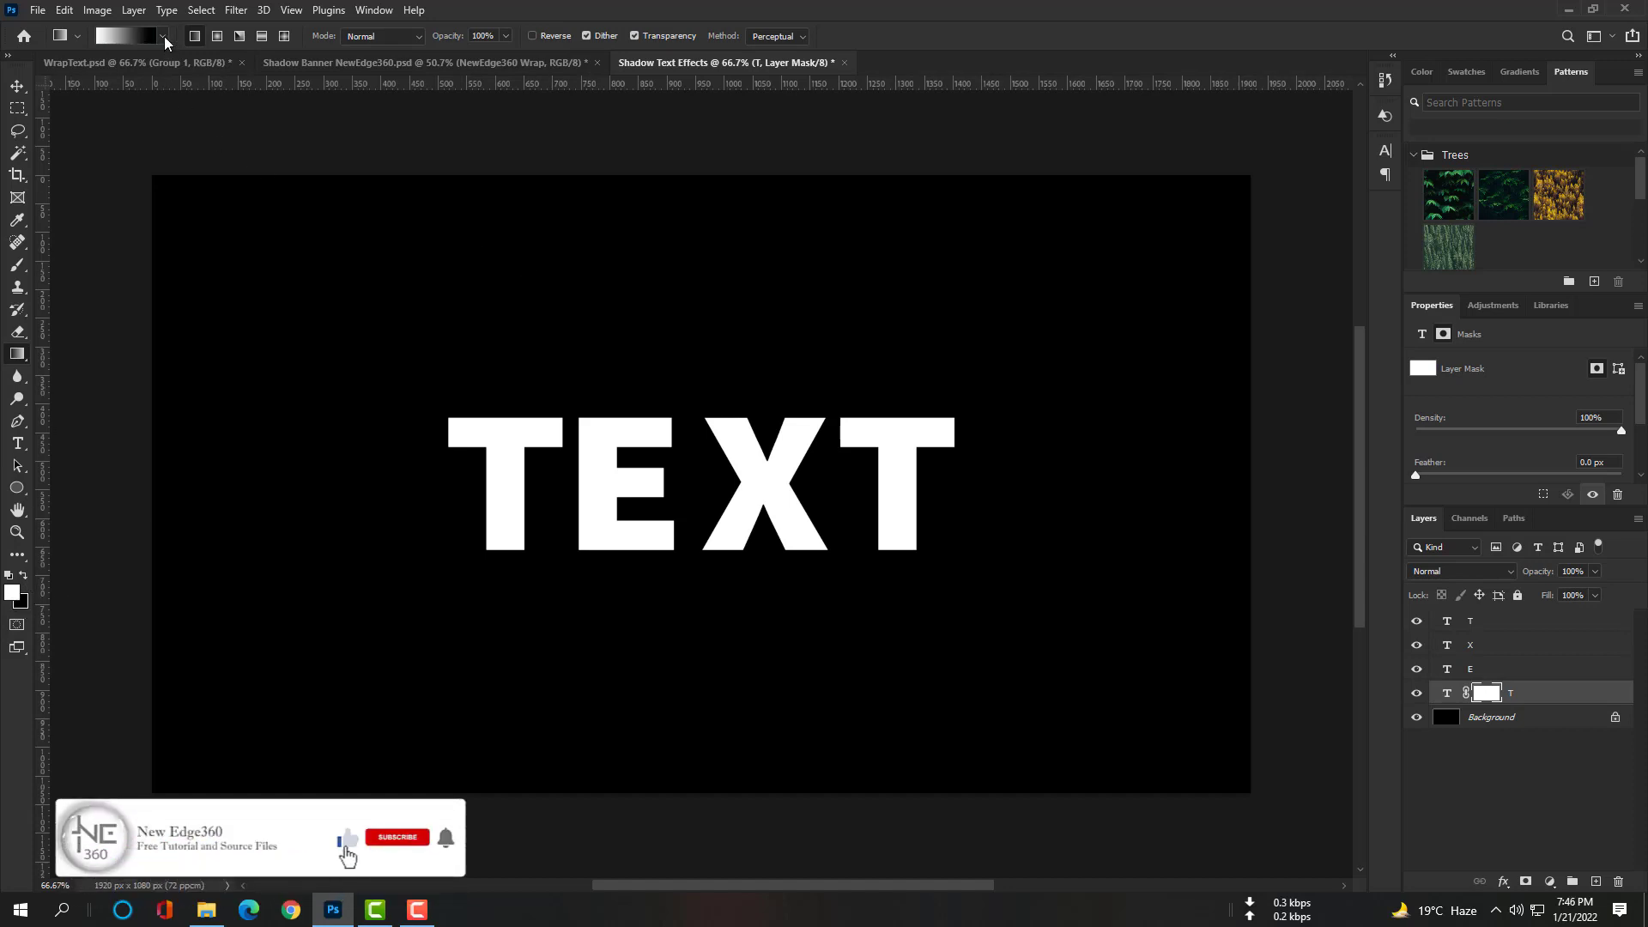
click(162, 36)
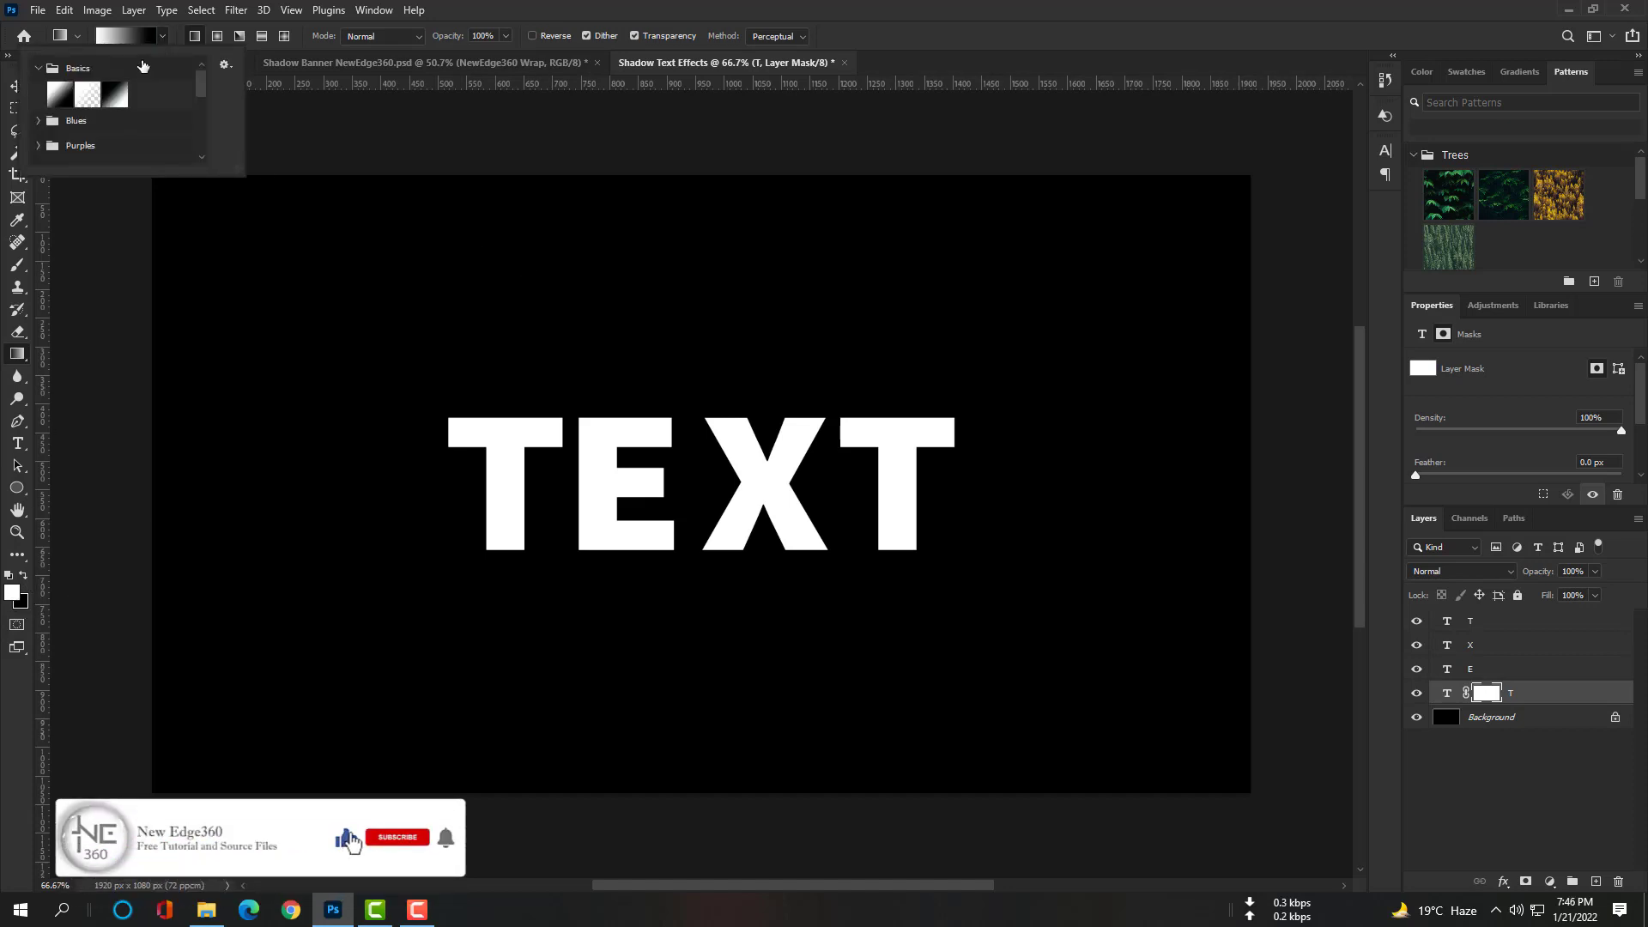
click(115, 95)
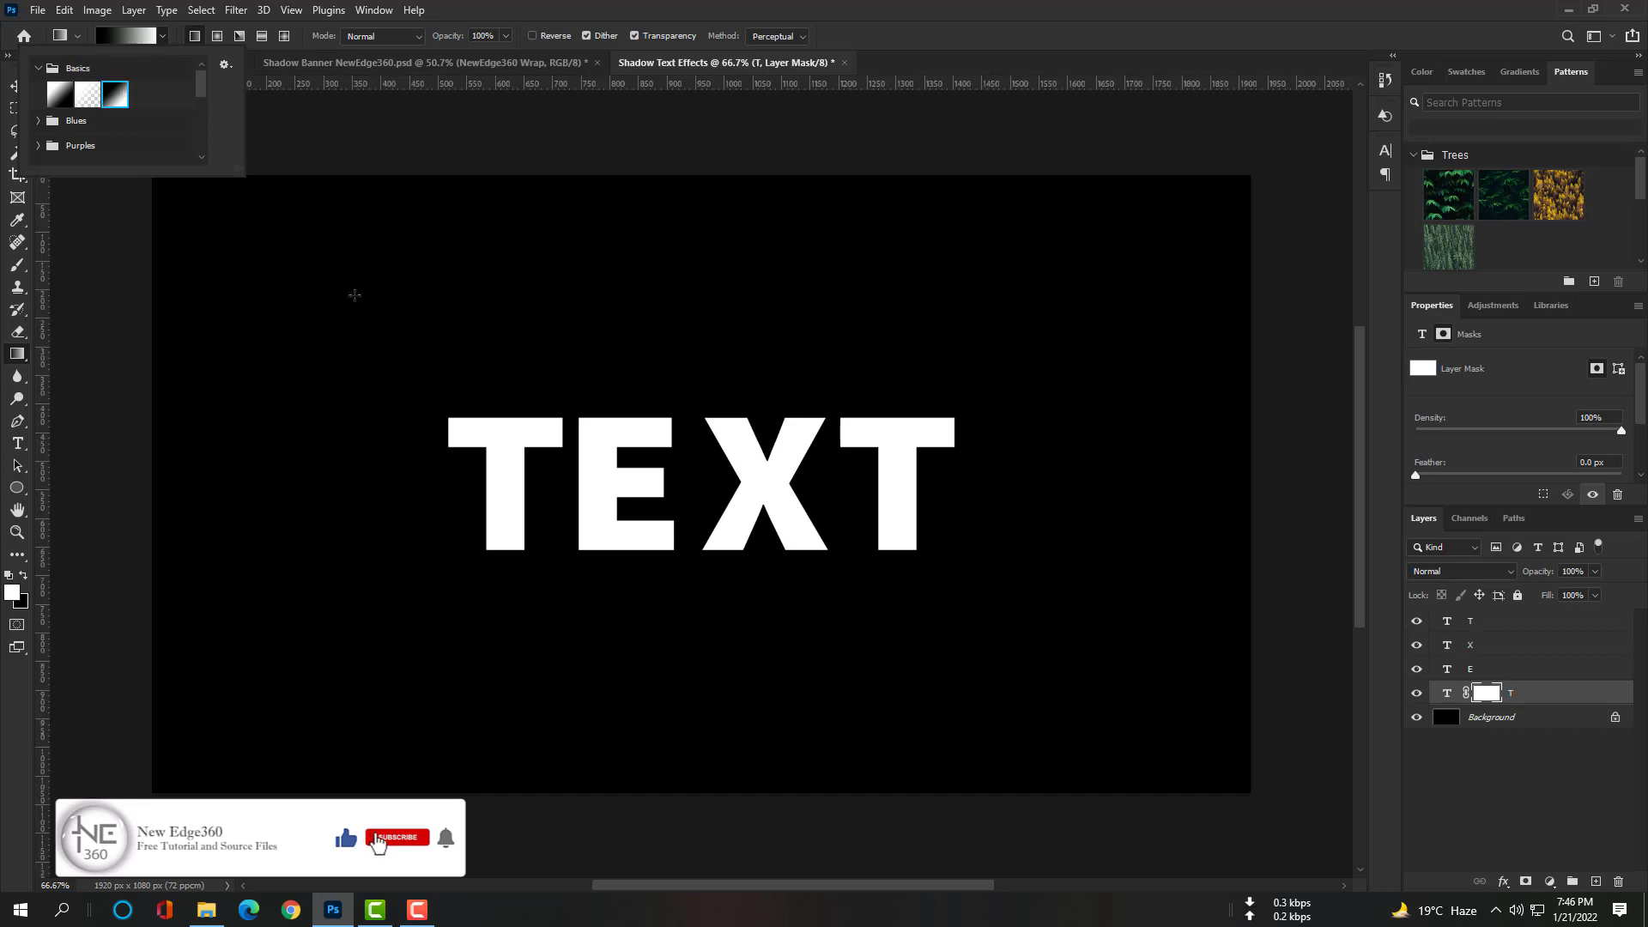
click(564, 429)
Step: Drag a gradient across the first T's mask and keep the third Basics preset
drag(451, 427, 563, 430)
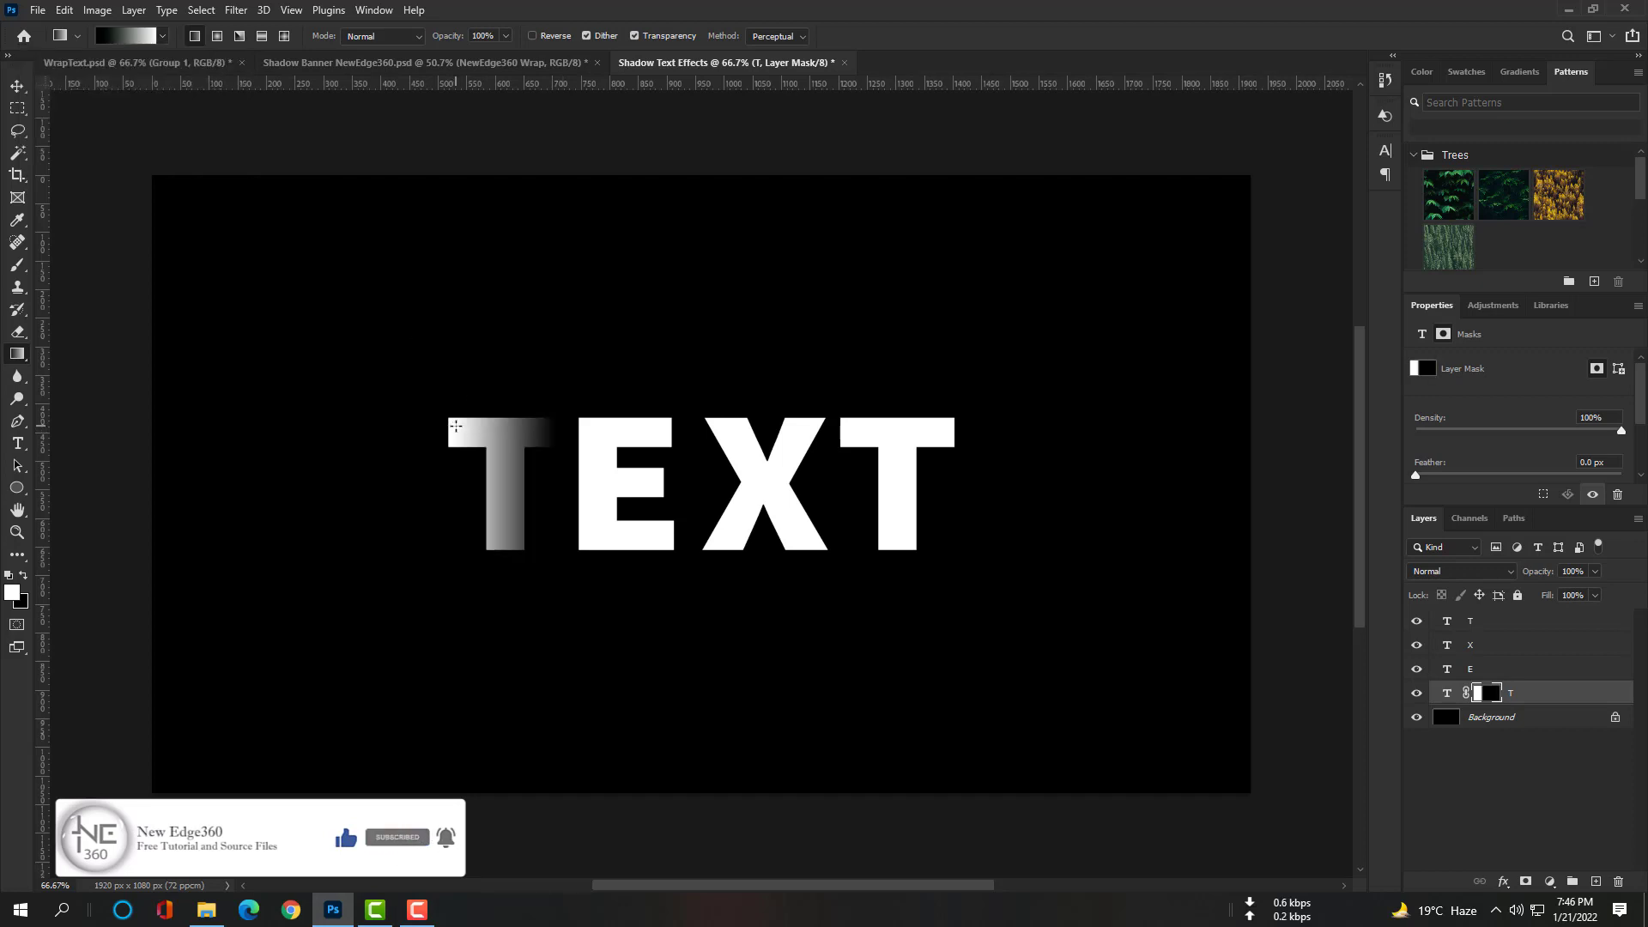
click(165, 36)
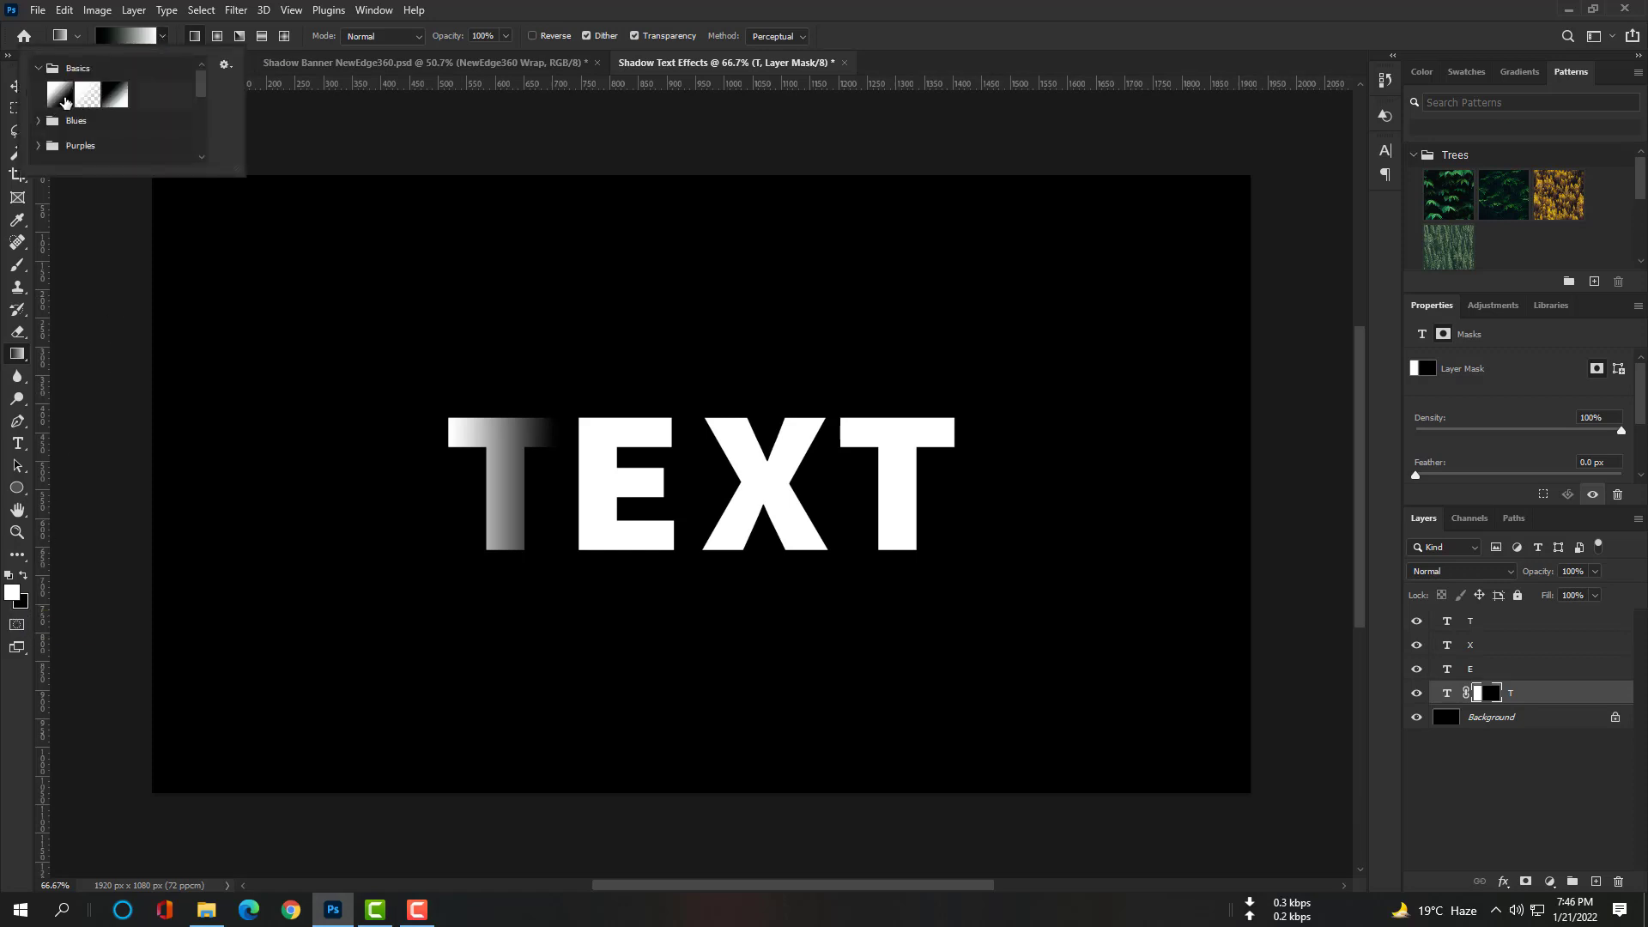
click(60, 95)
click(115, 94)
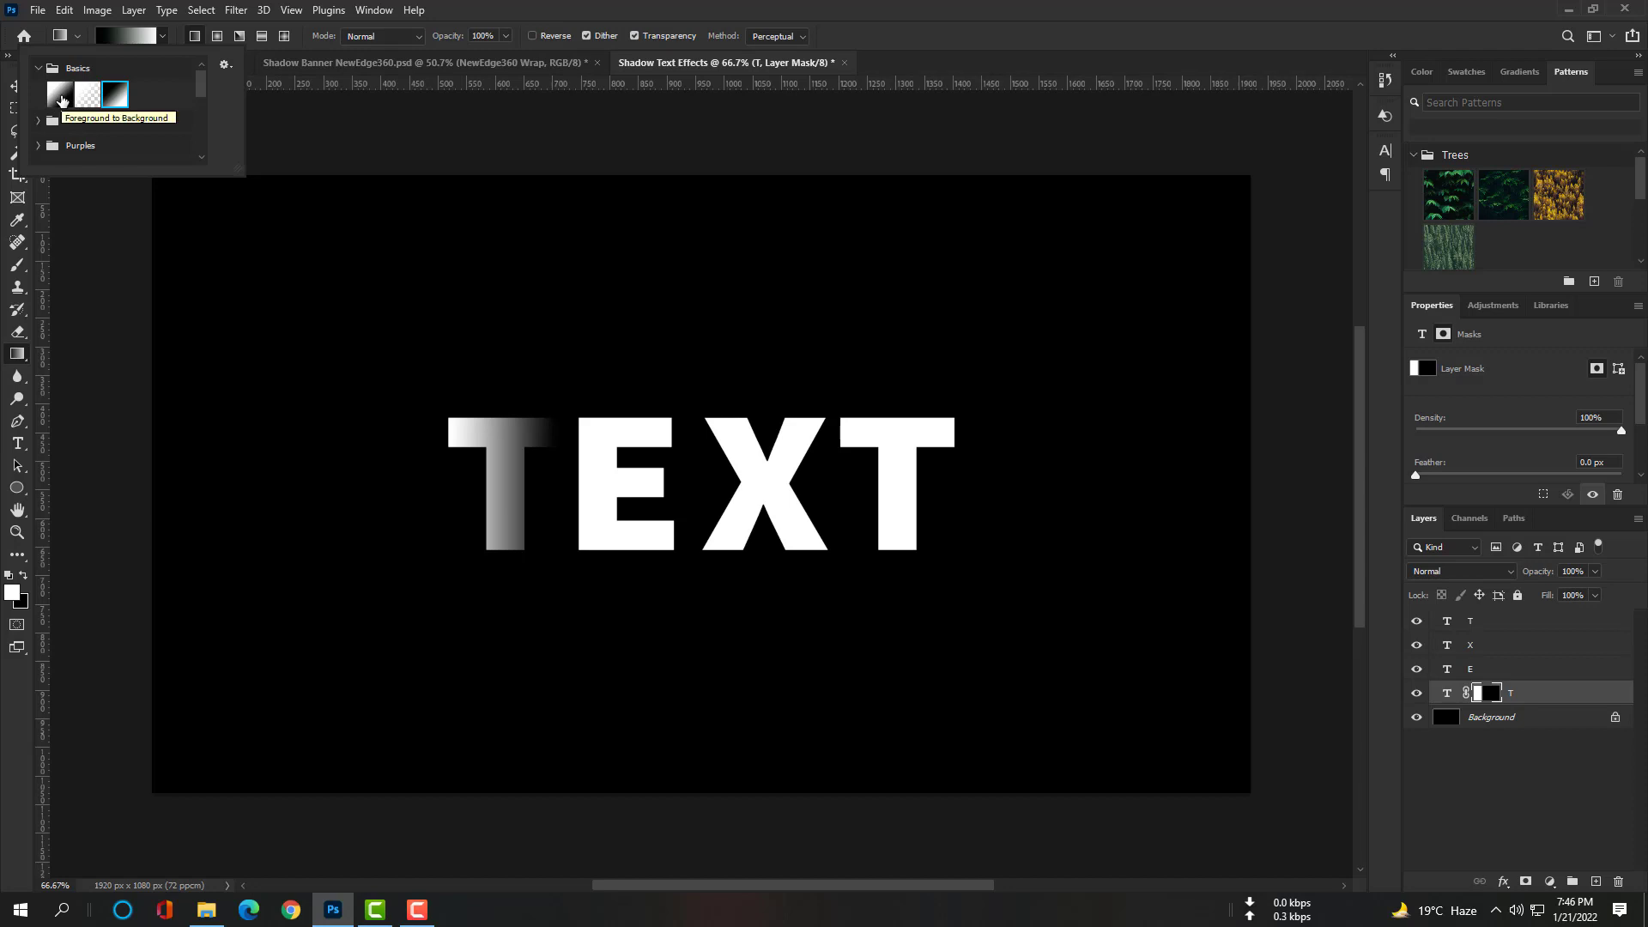
click(268, 105)
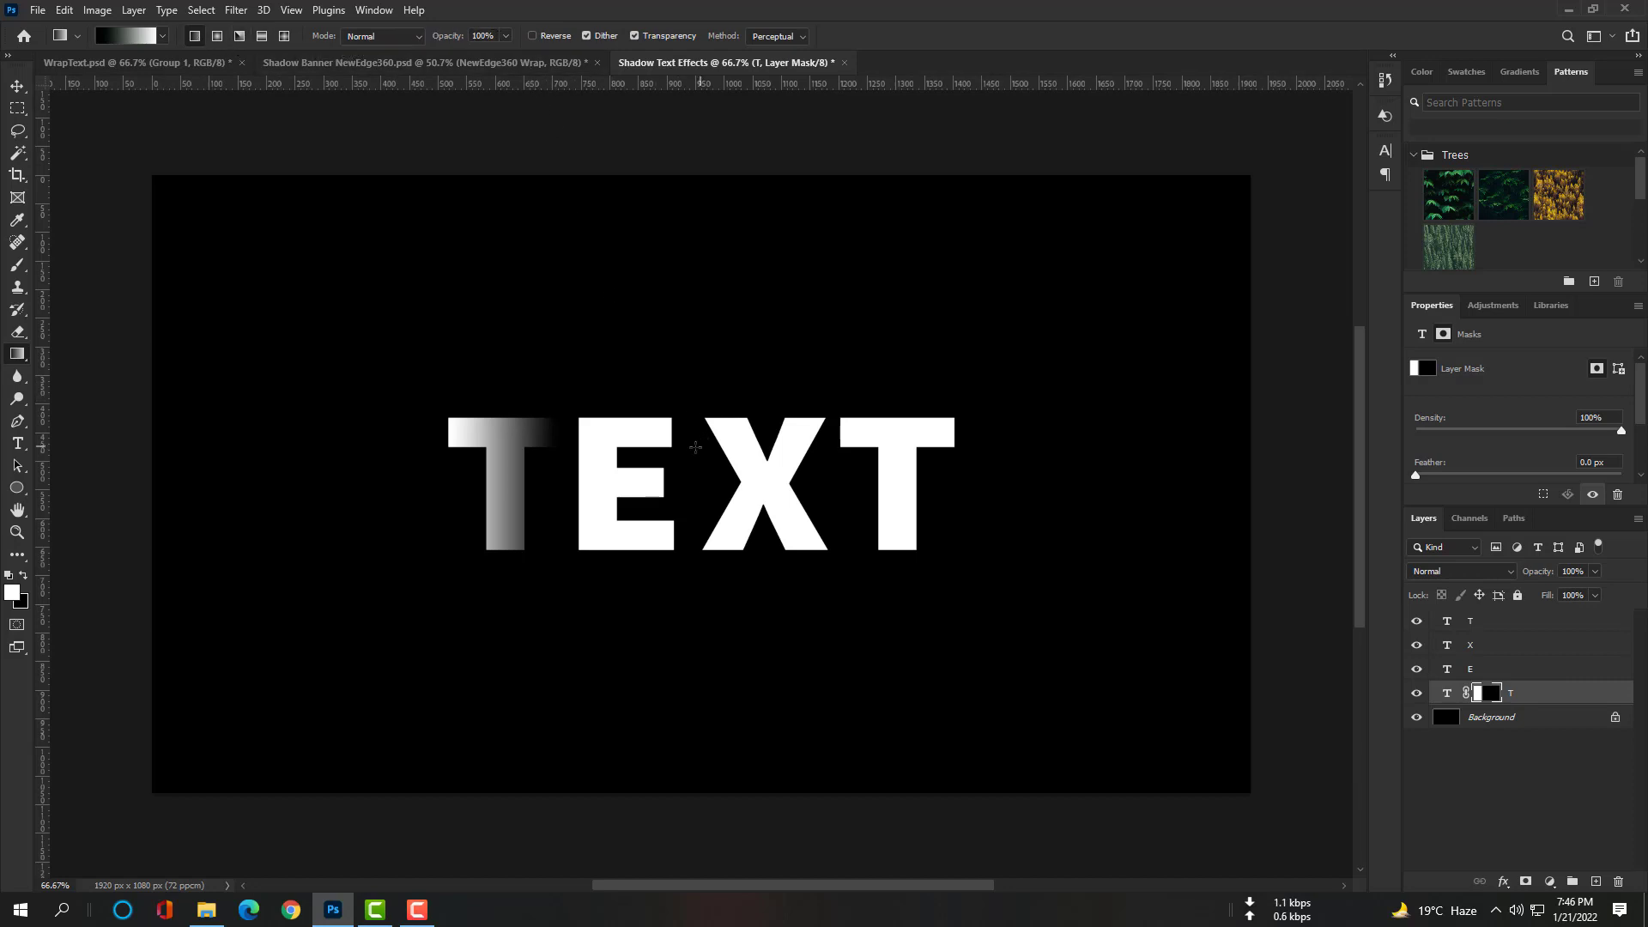
Step: Mask the E, X and final T layers and drag a fading gradient across each letter
click(1481, 671)
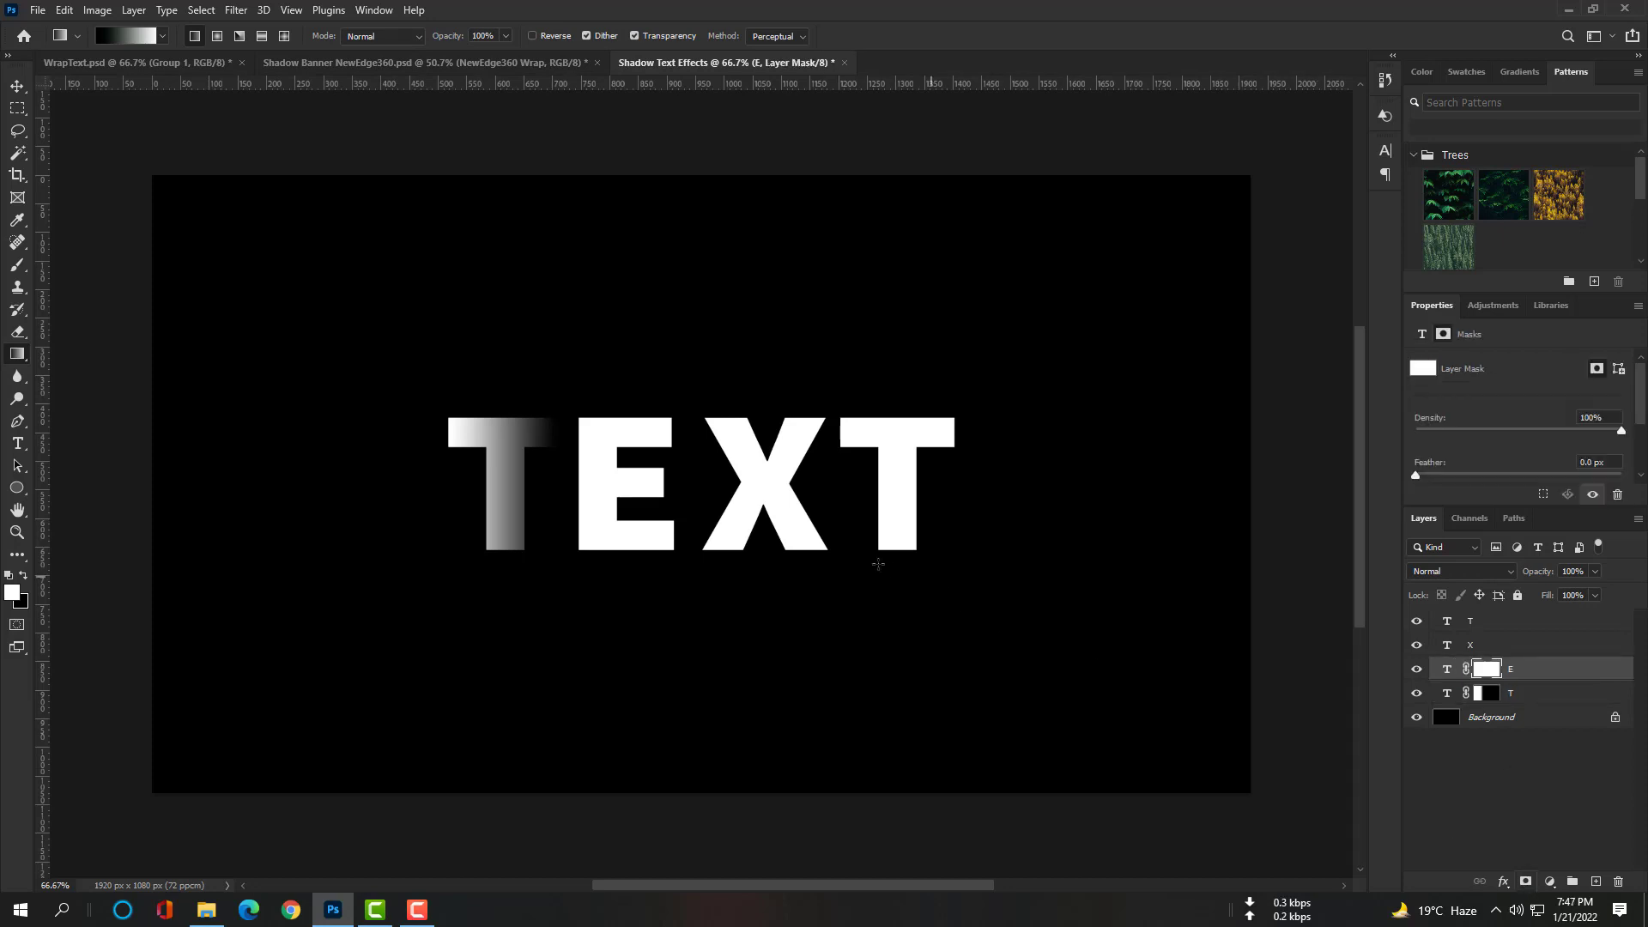
drag(579, 430, 673, 431)
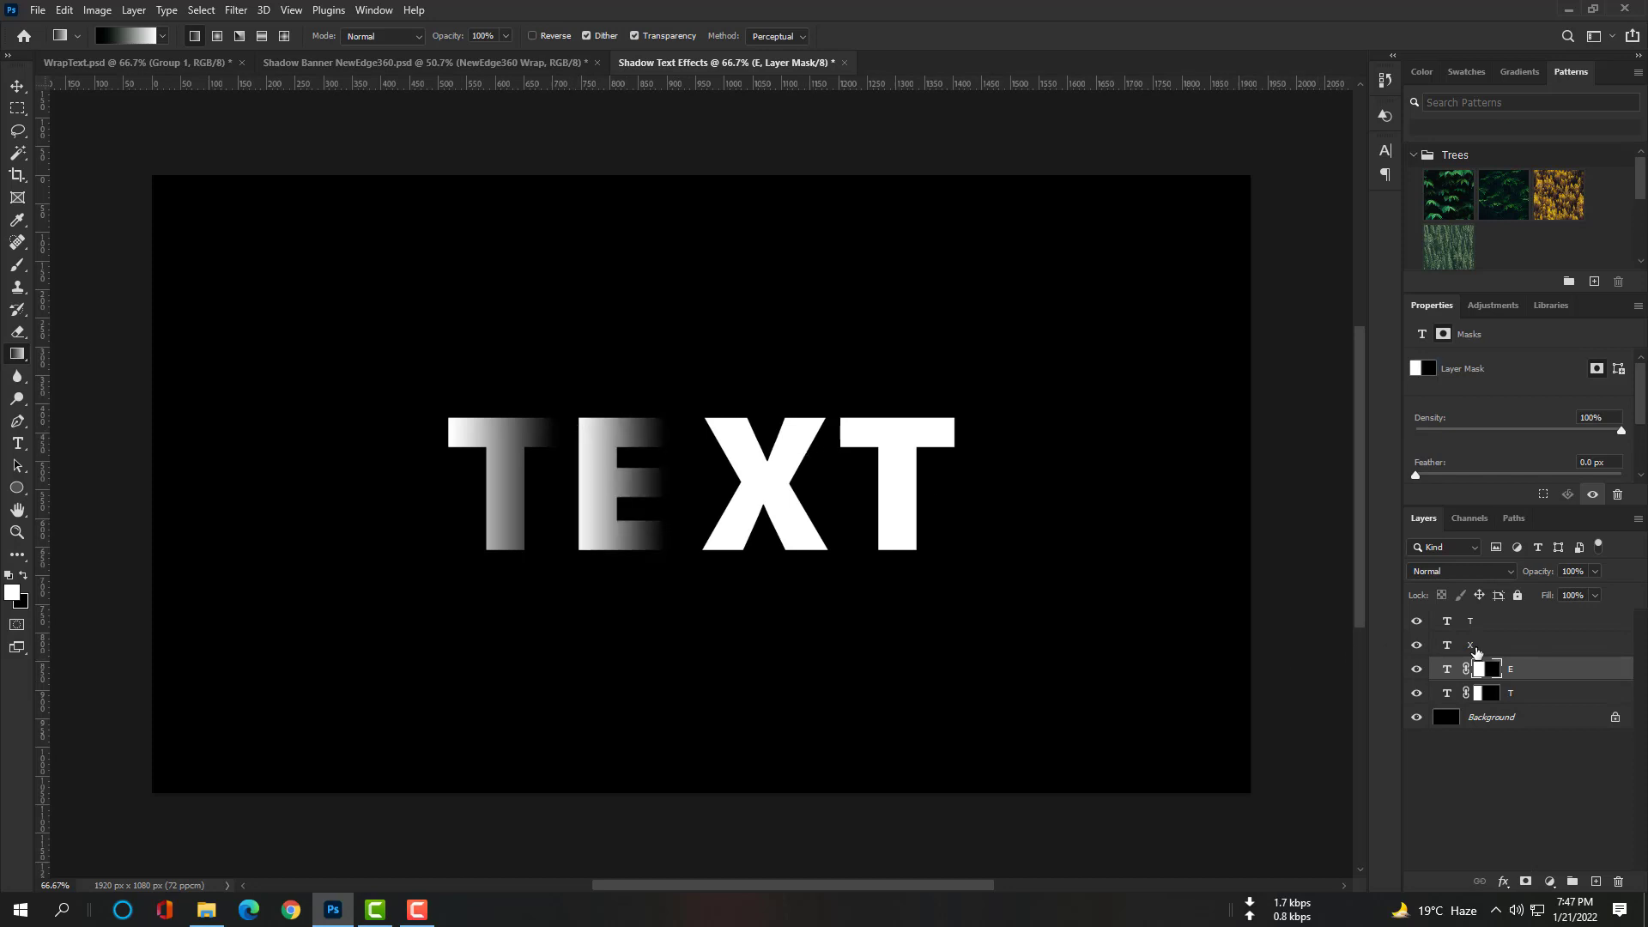
click(1476, 652)
click(1525, 881)
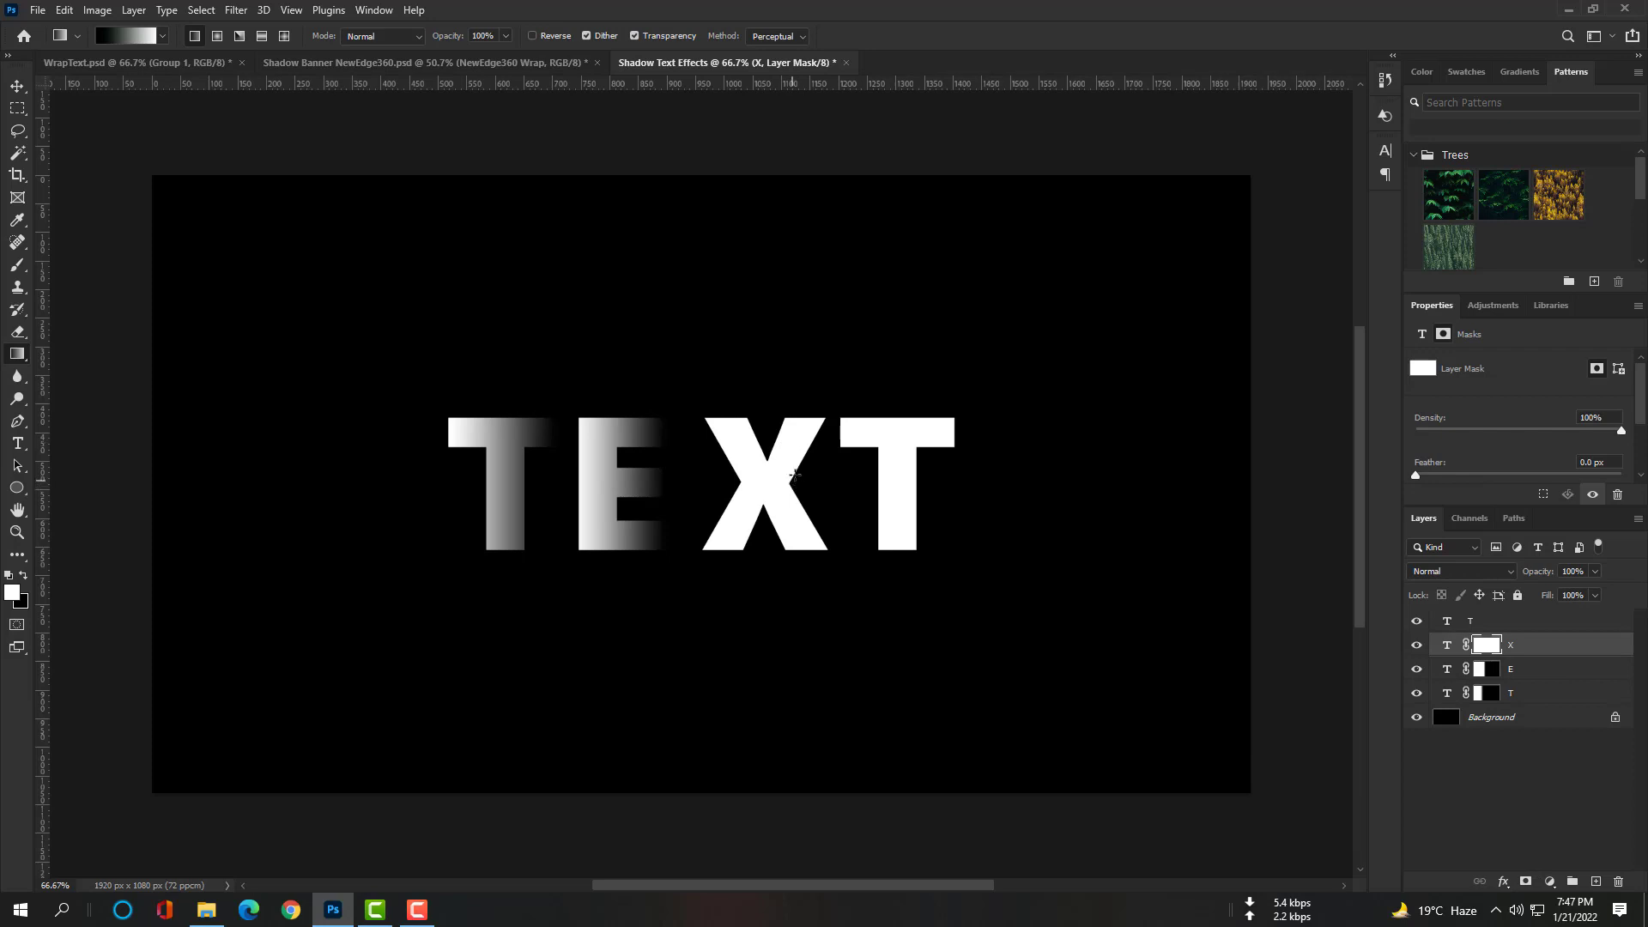
drag(724, 441, 807, 441)
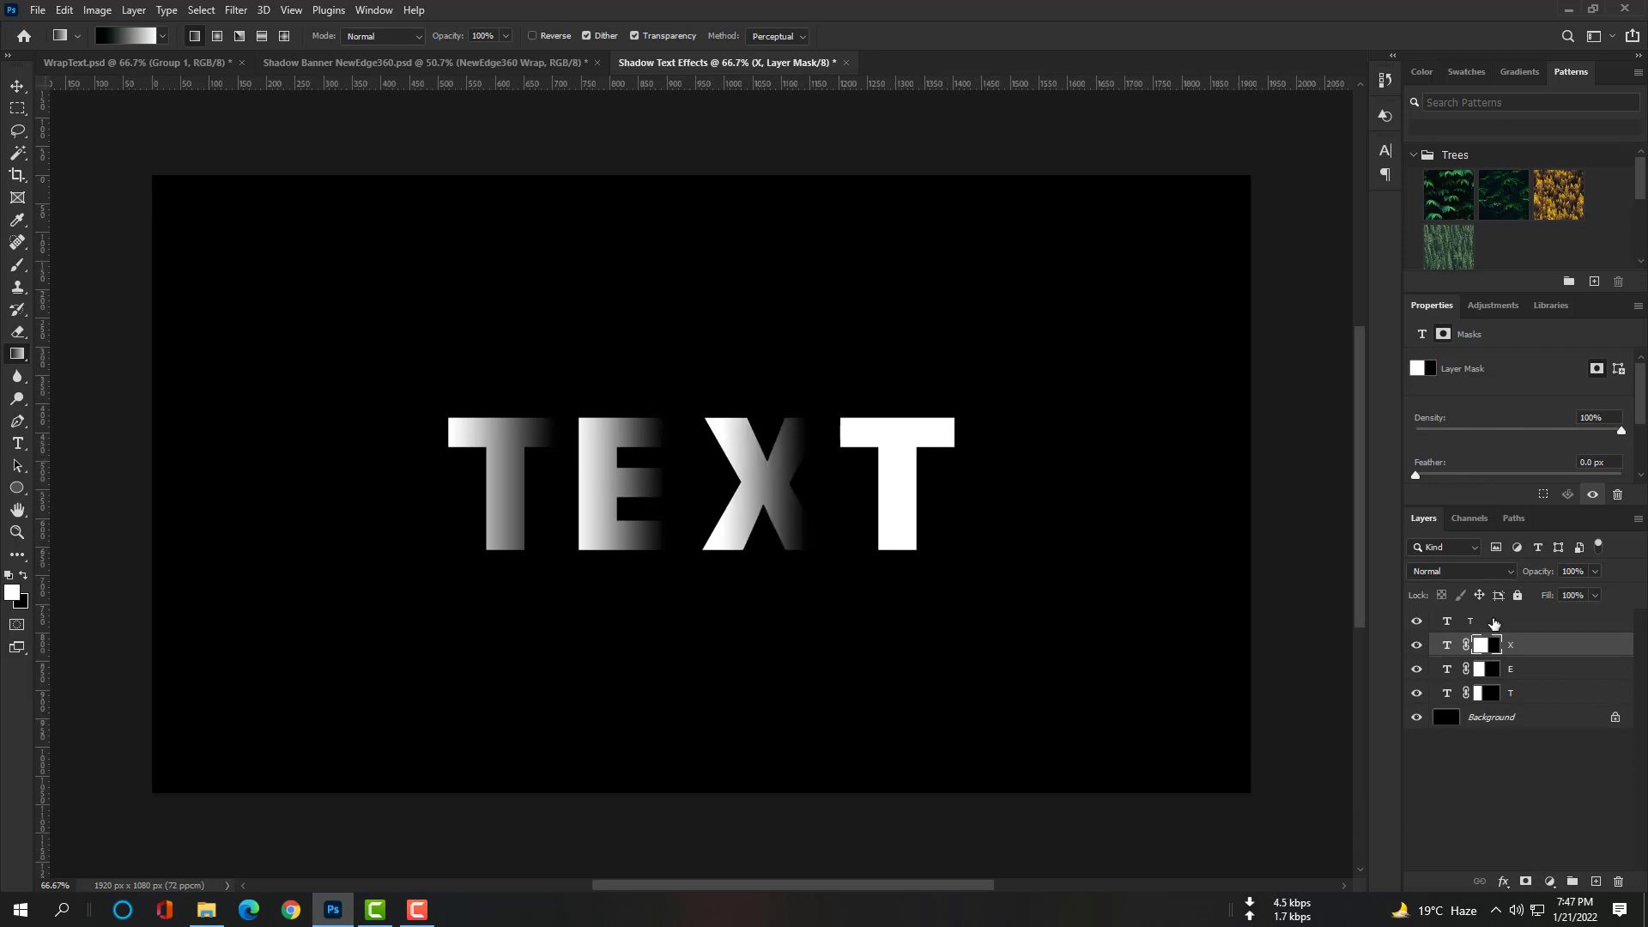
click(1494, 623)
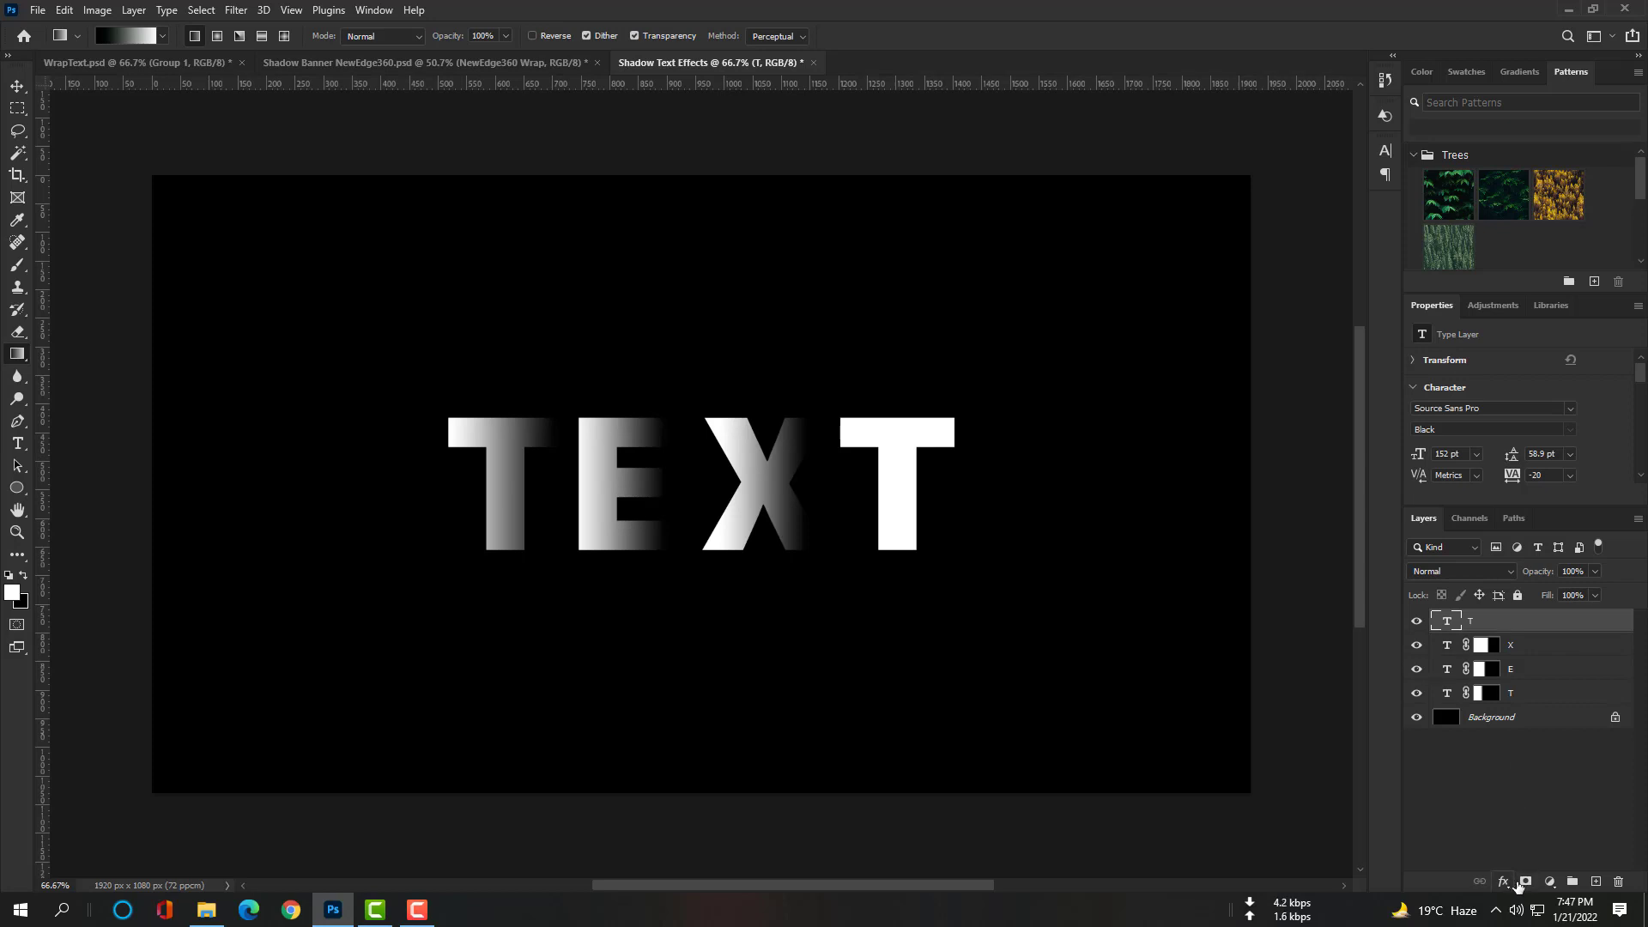
click(1526, 882)
drag(955, 432, 840, 433)
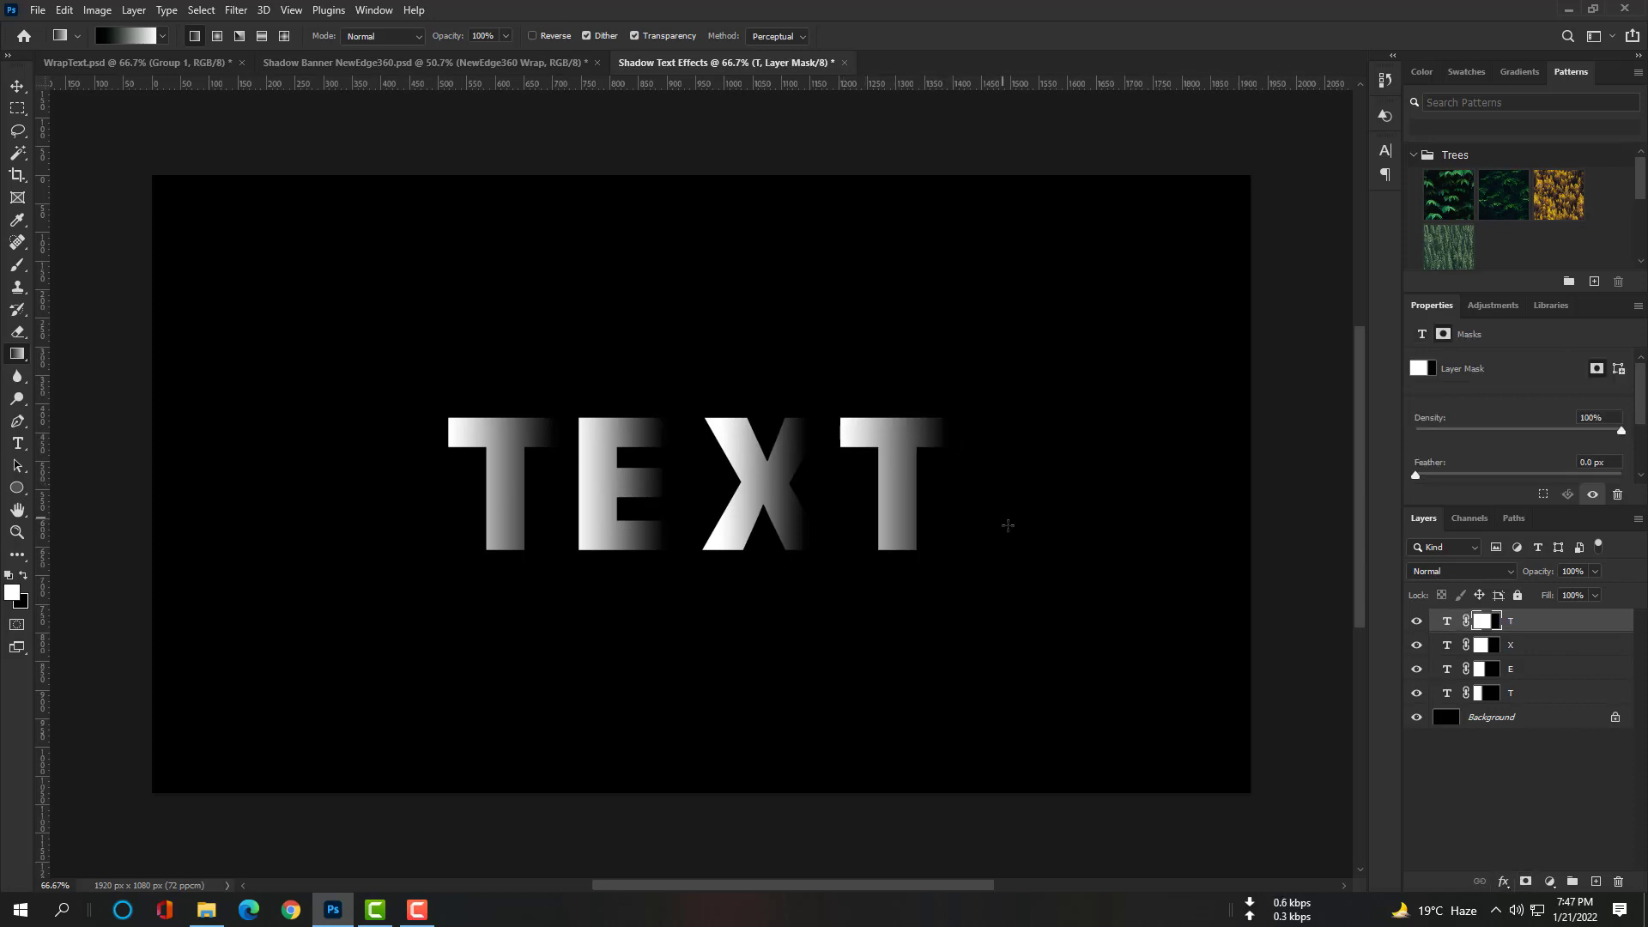
Step: With the Move Tool, drag the E, X and last T left onto their neighbours
click(15, 89)
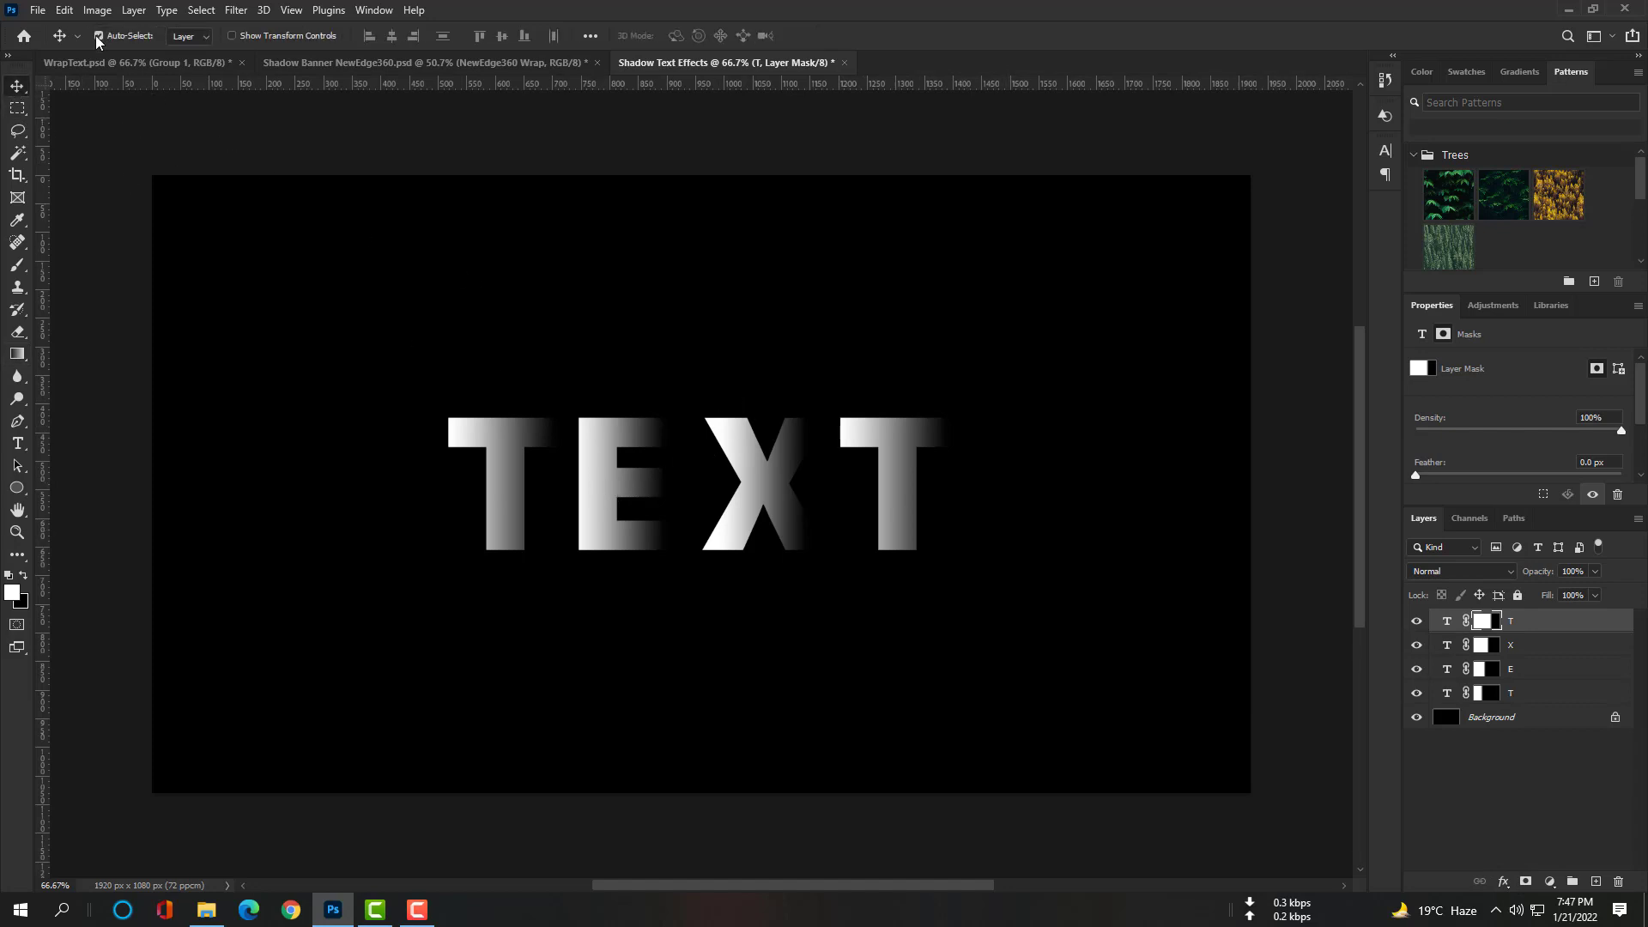
drag(601, 479, 572, 483)
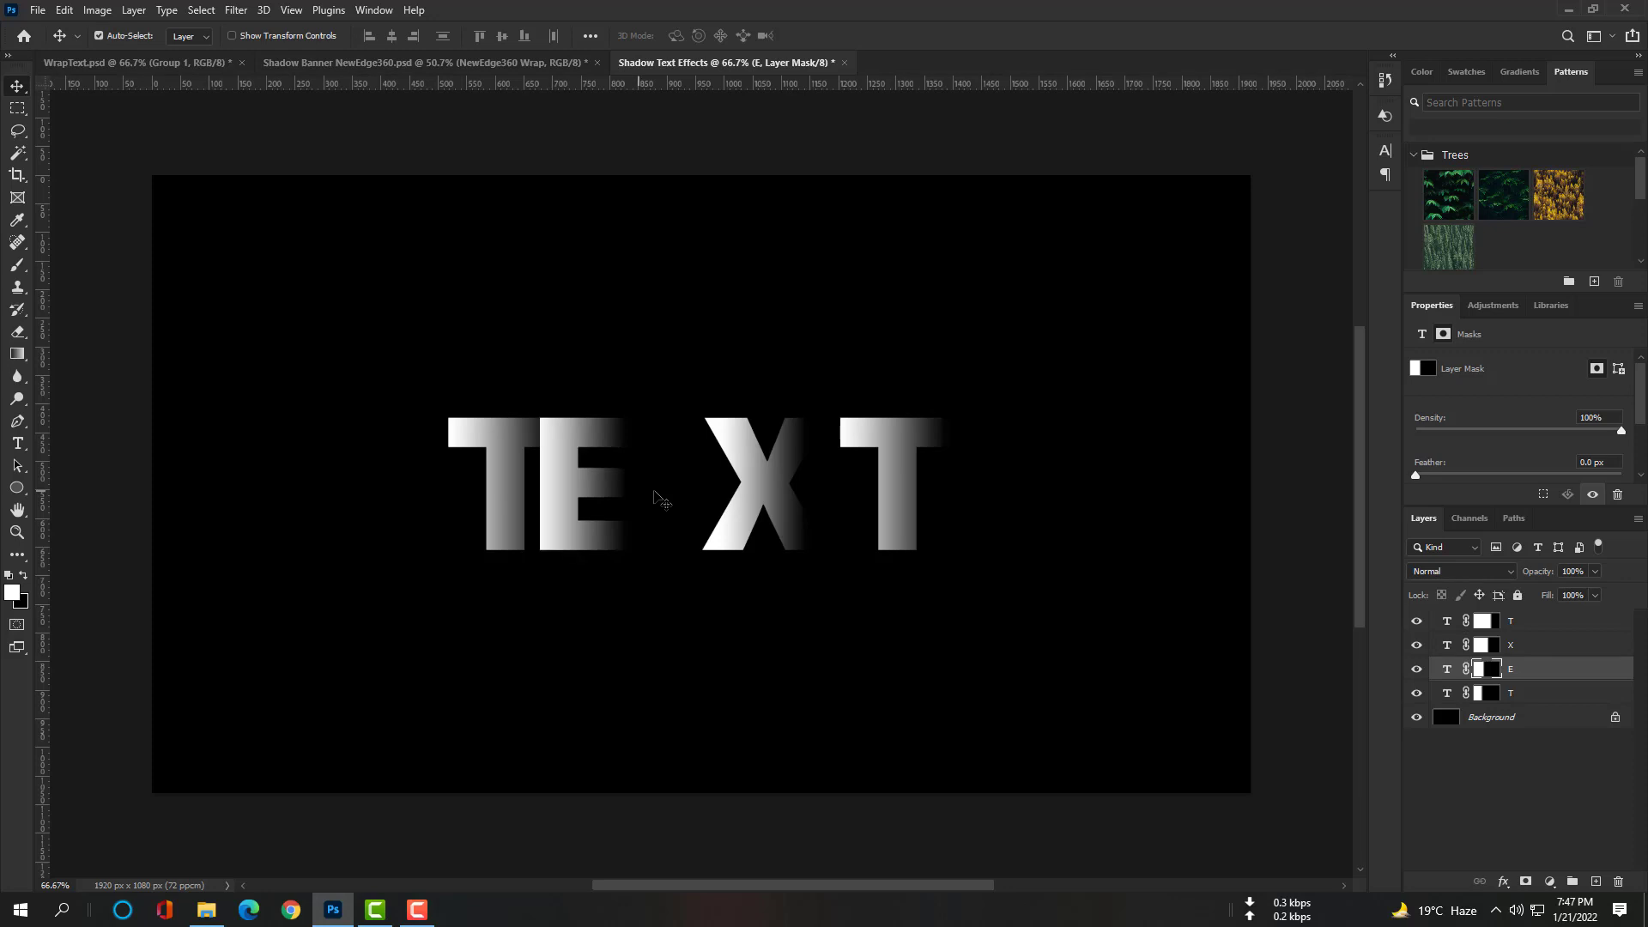
drag(761, 498, 656, 496)
click(900, 488)
drag(901, 483, 742, 483)
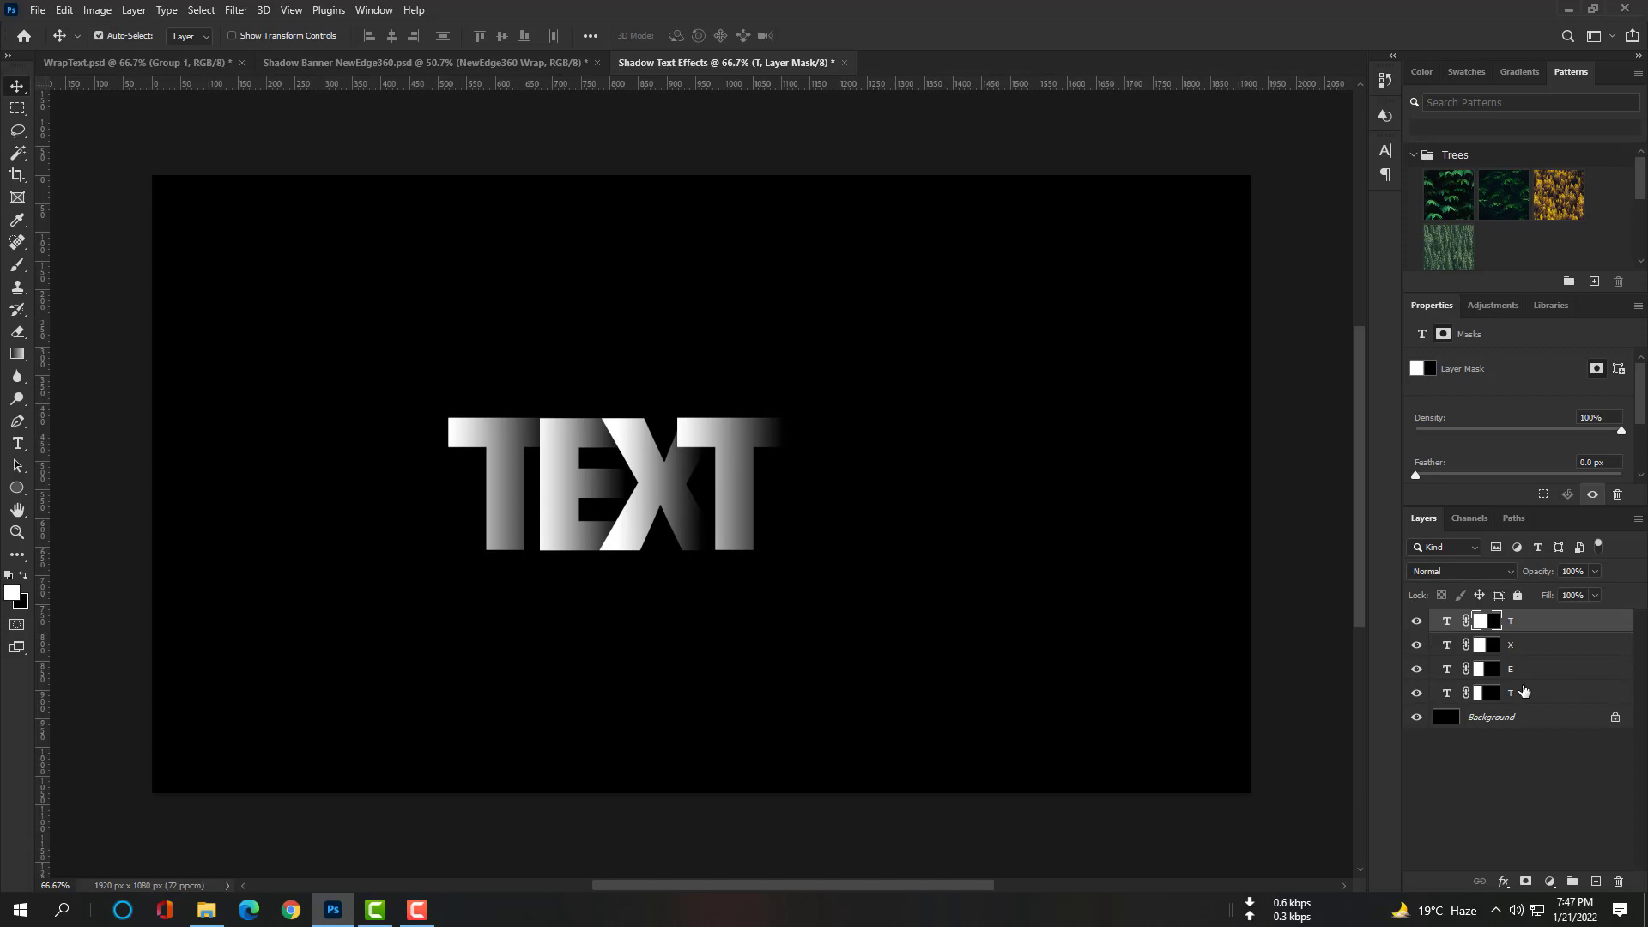
Step: Group the T, E, X, T layers, duplicate the group, and reselect the original Group 1
shift+click(1526, 692)
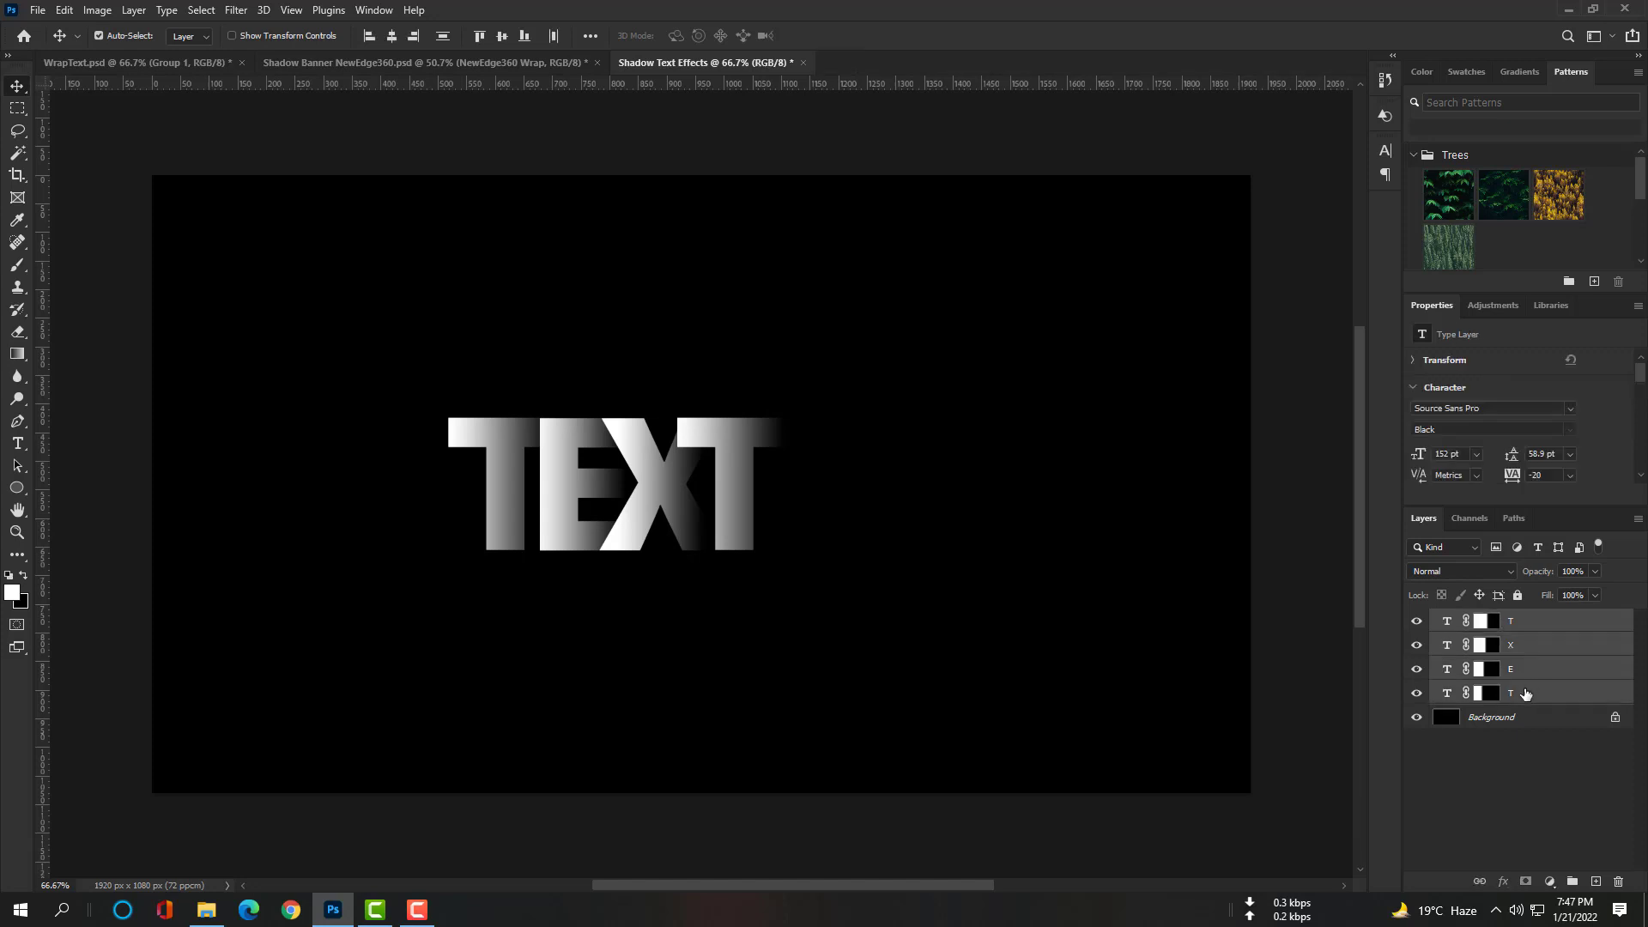
key(ctrl+g)
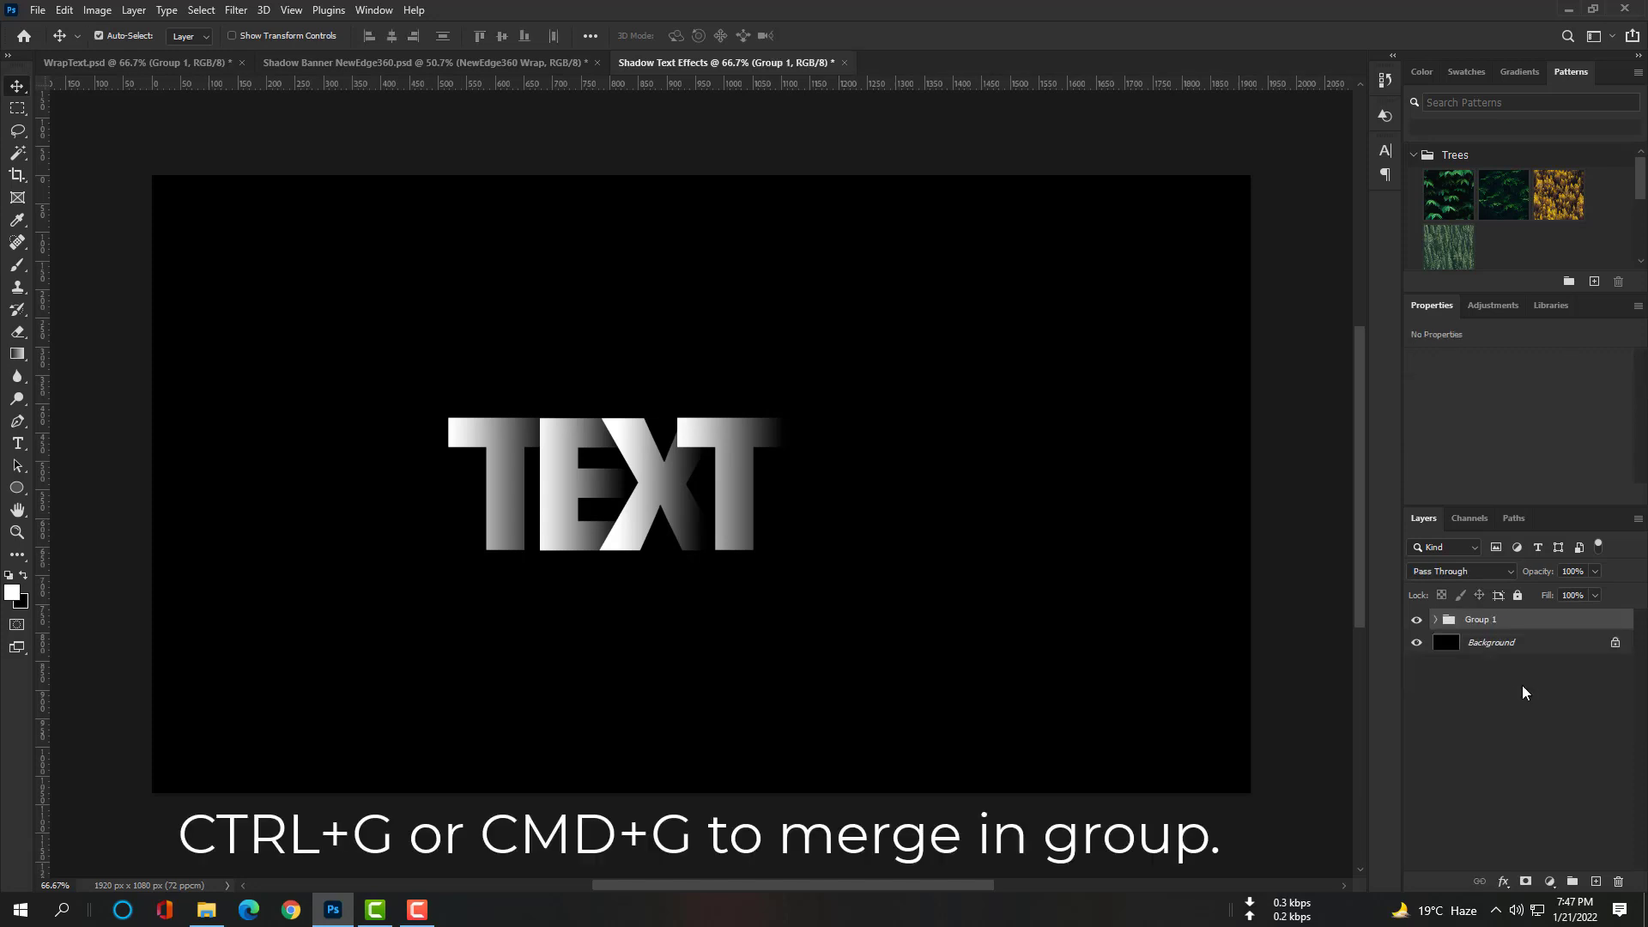
key(ctrl+j)
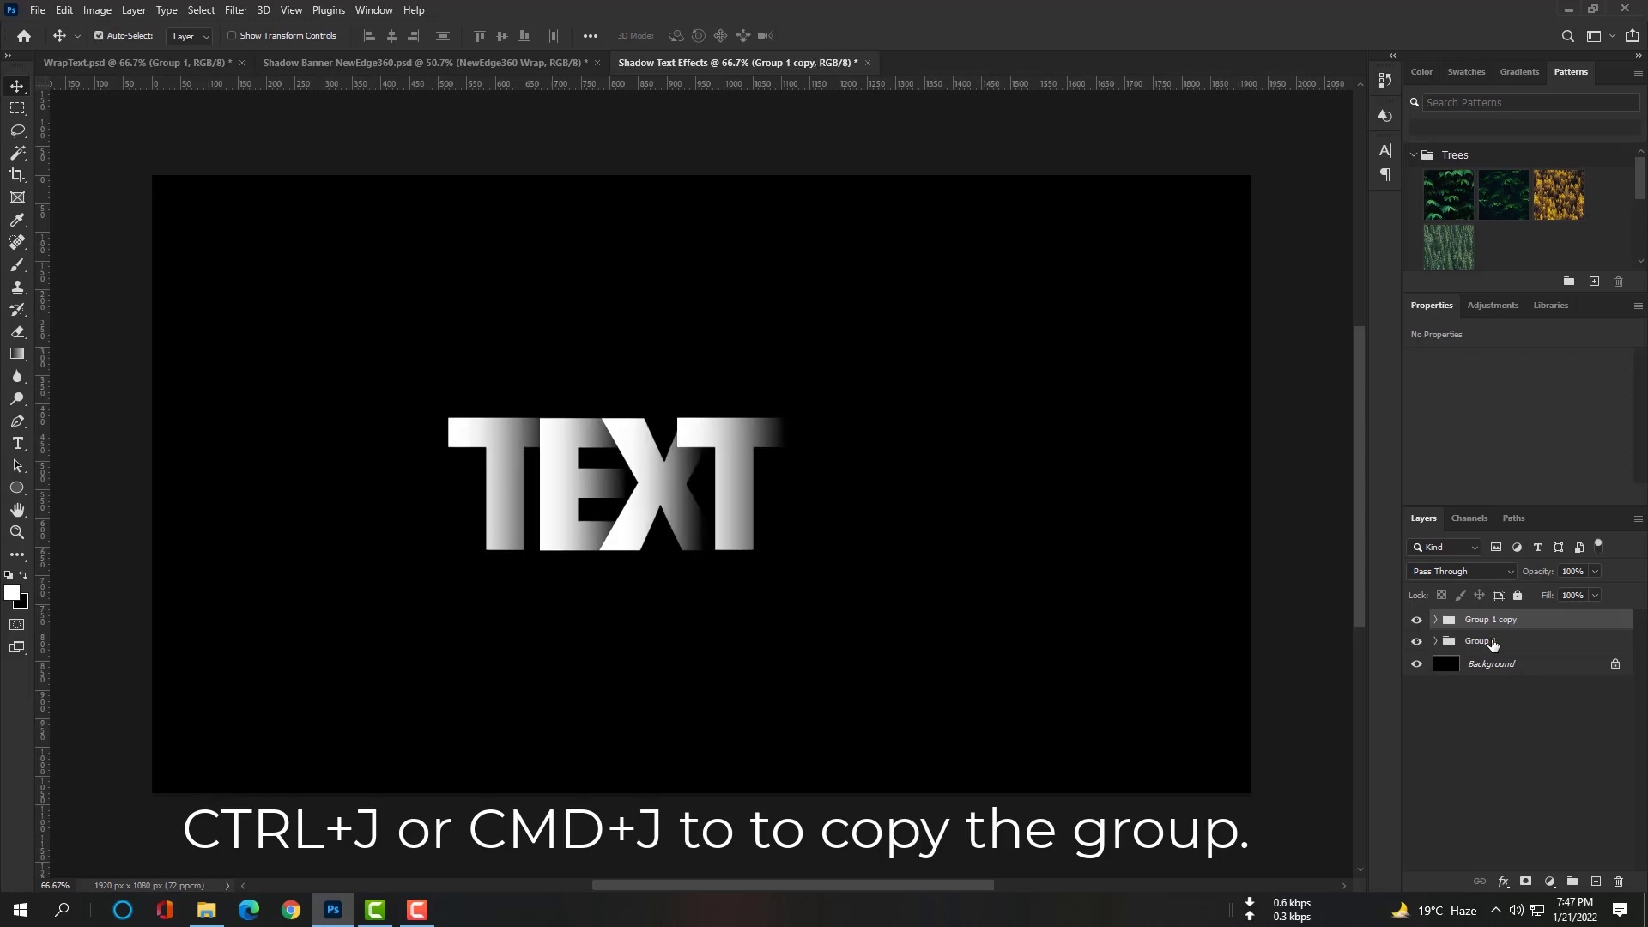
click(1487, 647)
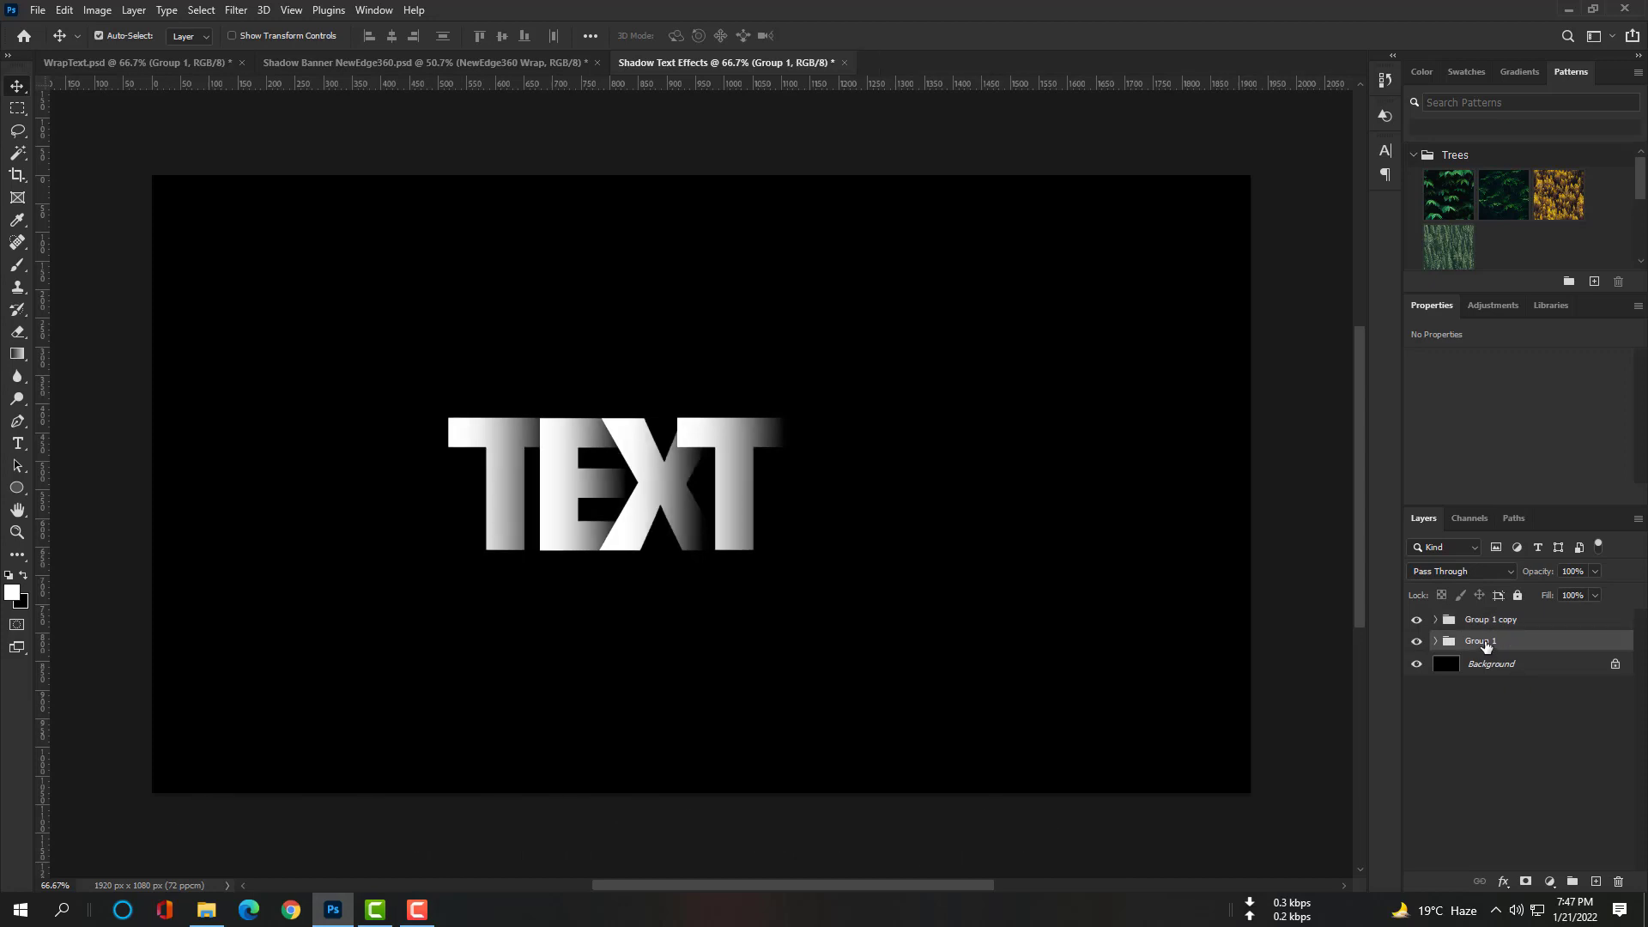
Step: Flip Group 1 vertically with Edit > Transform > Flip Vertical and nudge it down
click(64, 11)
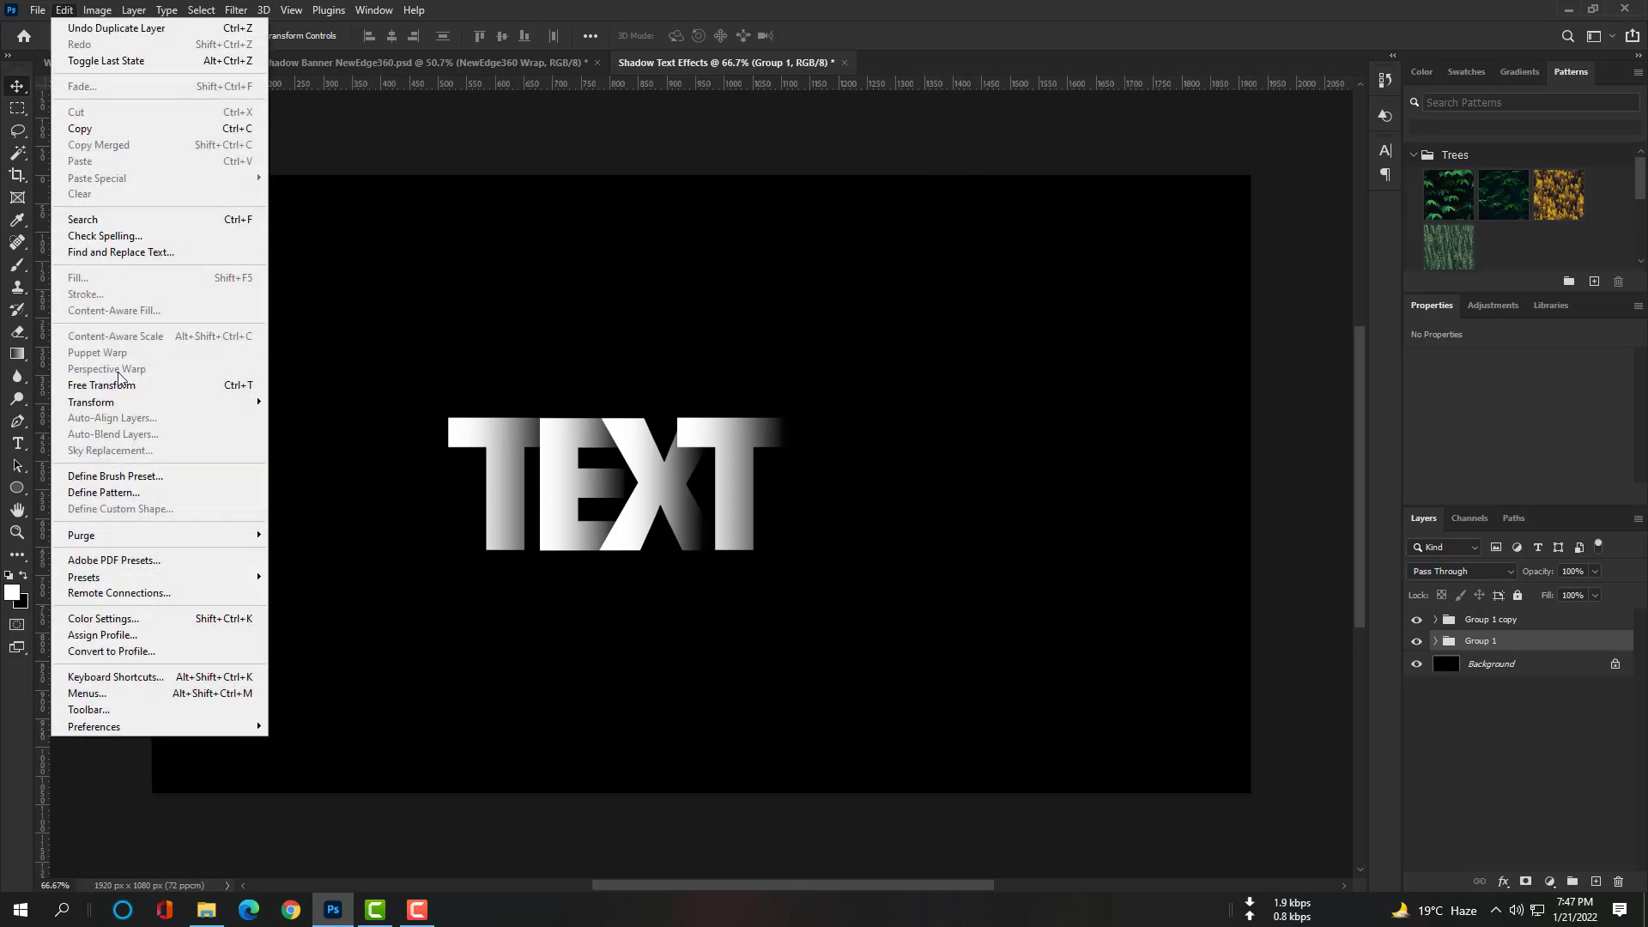
mouse_move(127, 404)
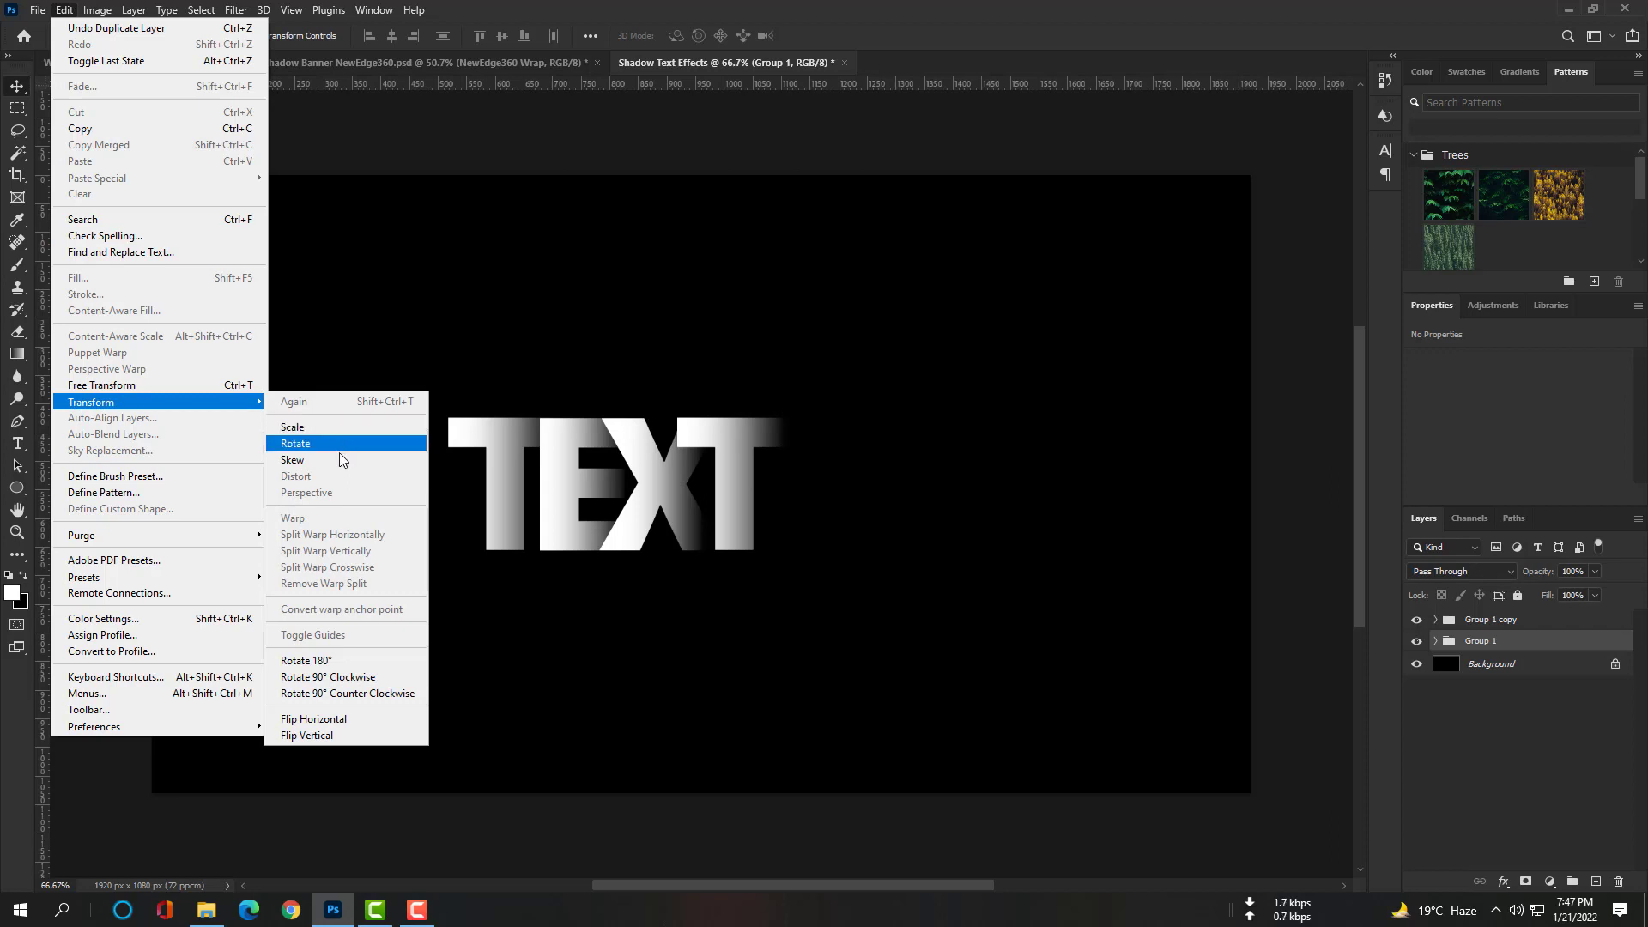
click(314, 736)
key(Down)
key(Down)
key(Down)
key(Down)
key(Down)
key(Down)
key(Down)
key(Down)
key(Down)
key(Down)
key(Down)
key(Down)
key(Down)
key(Down)
key(Down)
key(Down)
key(Down)
key(Down)
key(Down)
key(Down)
key(Down)
key(Down)
key(Down)
key(Down)
key(Down)
key(Down)
key(Down)
key(Down)
key(Down)
key(Down)
key(Down)
key(Down)
key(Down)
key(Down)
key(Down)
key(Down)
key(Down)
key(Down)
key(Down)
key(Down)
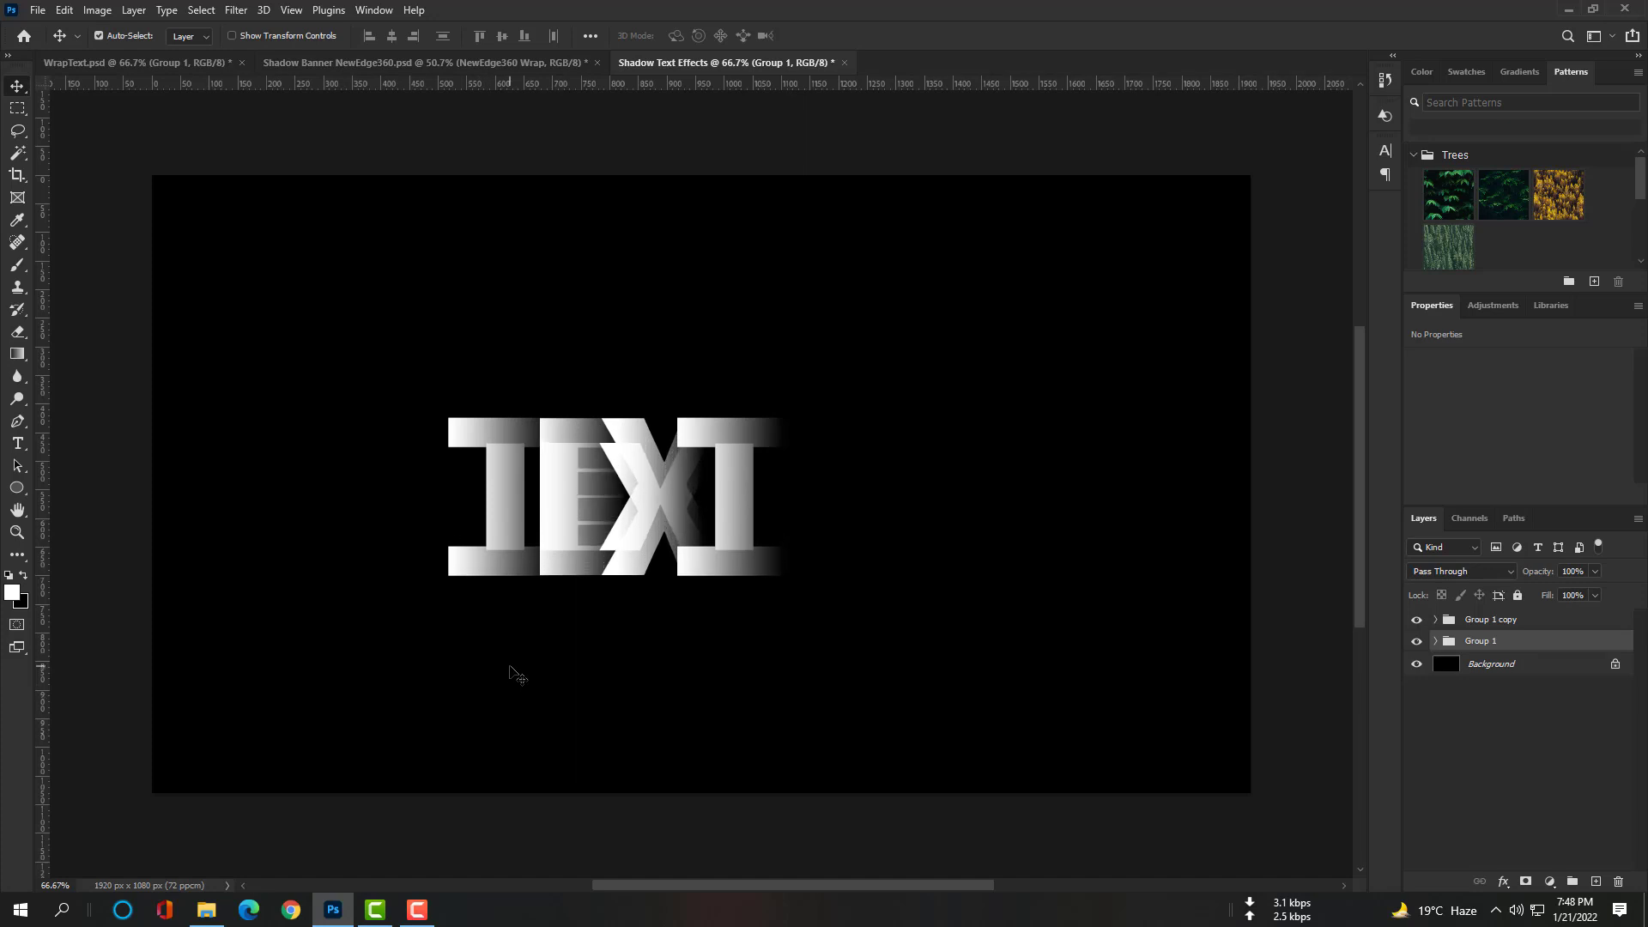
Step: Realign the first T with the other letters, then collapse Group 1 in the Layers panel
mouse_move(511, 590)
mouse_down()
mouse_move(511, 606)
mouse_move(512, 588)
mouse_up()
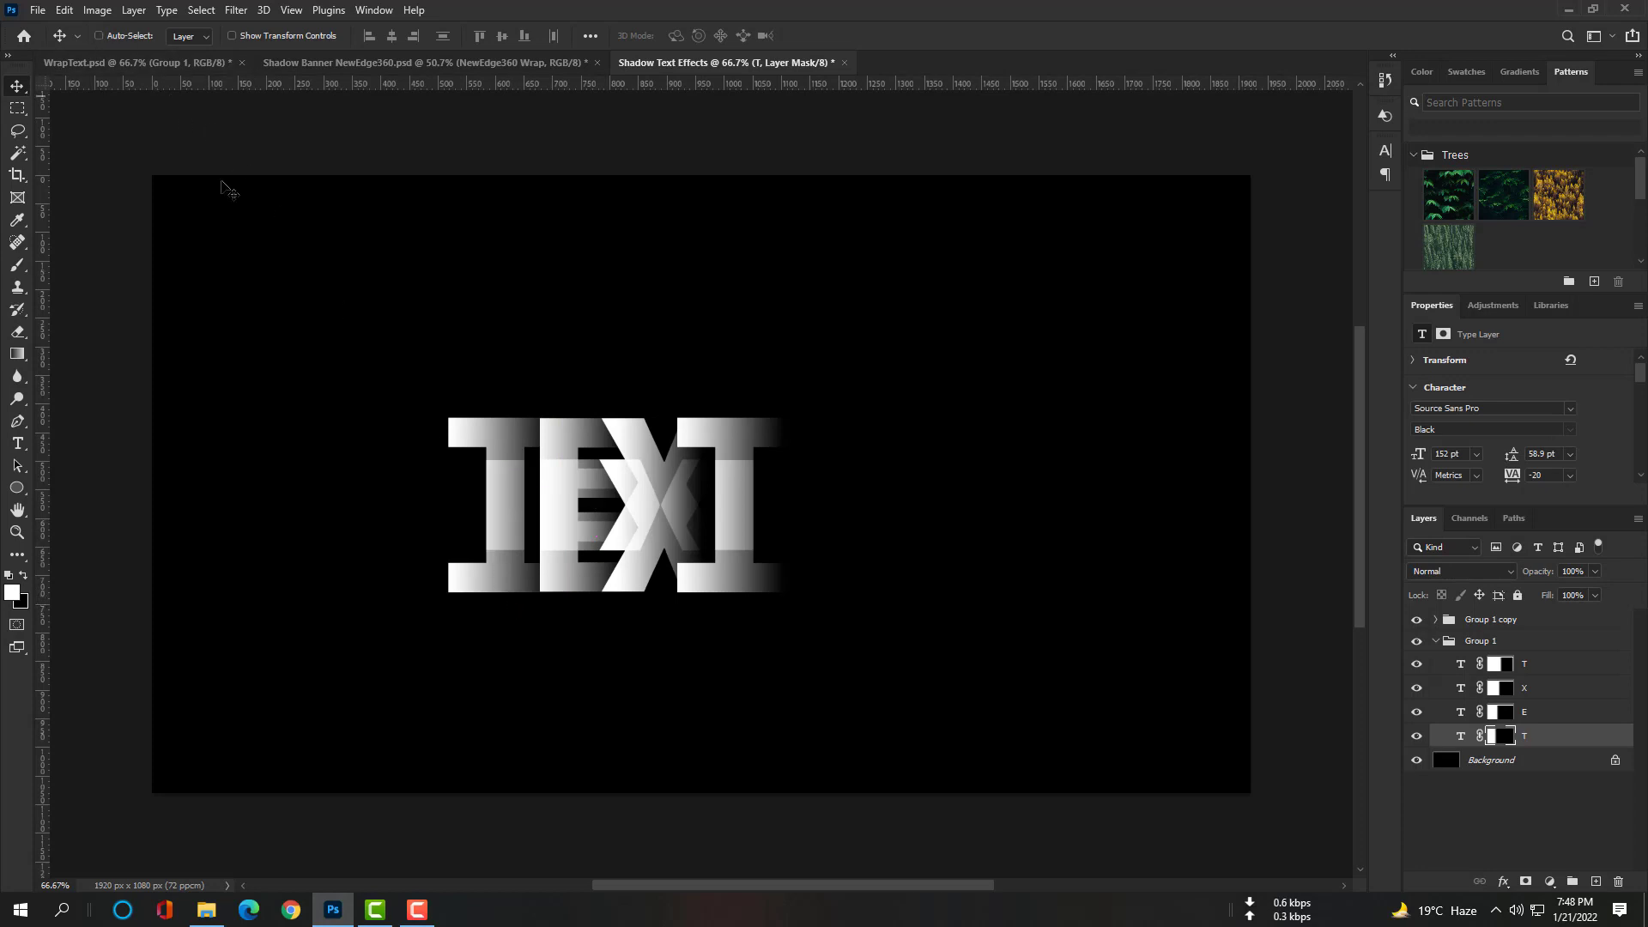
mouse_move(514, 585)
mouse_down()
mouse_move(514, 608)
mouse_move(513, 580)
mouse_up()
click(1442, 644)
click(1436, 643)
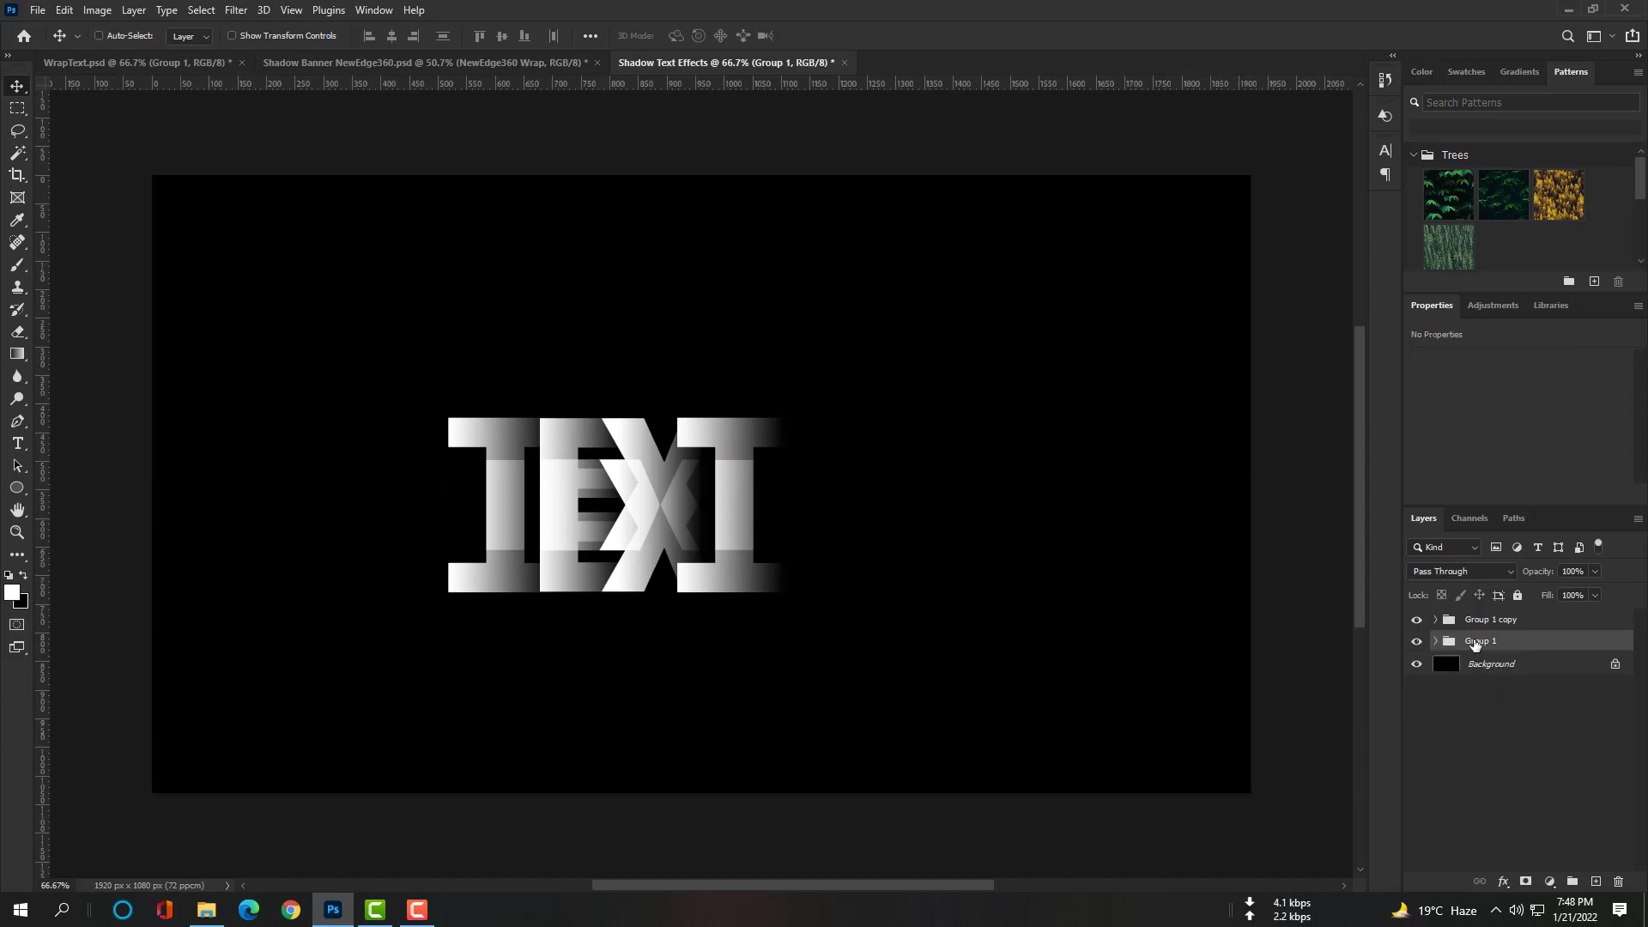